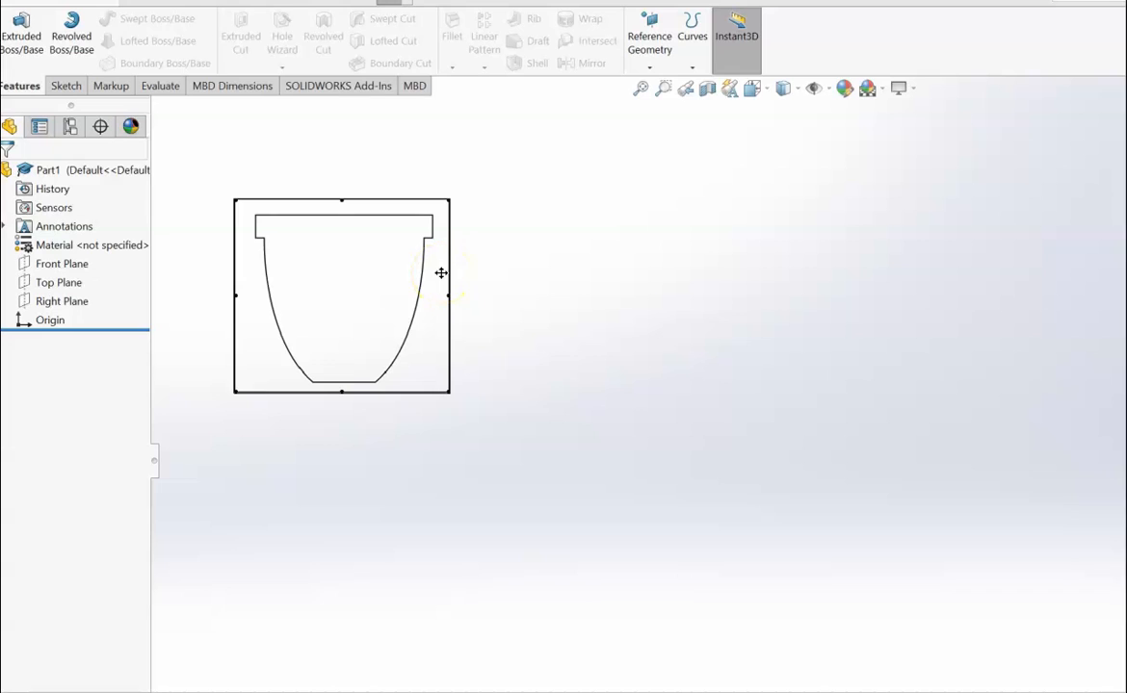
Start a new sketch on the Front Plane with the Line tool
click(63, 265)
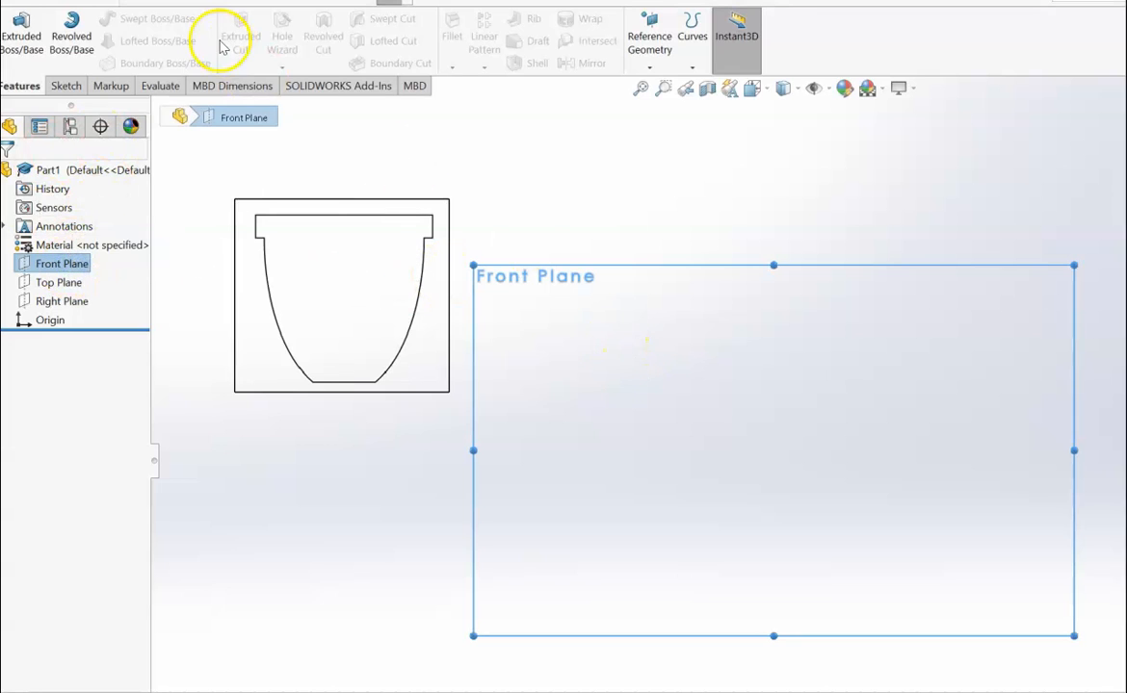
click(65, 86)
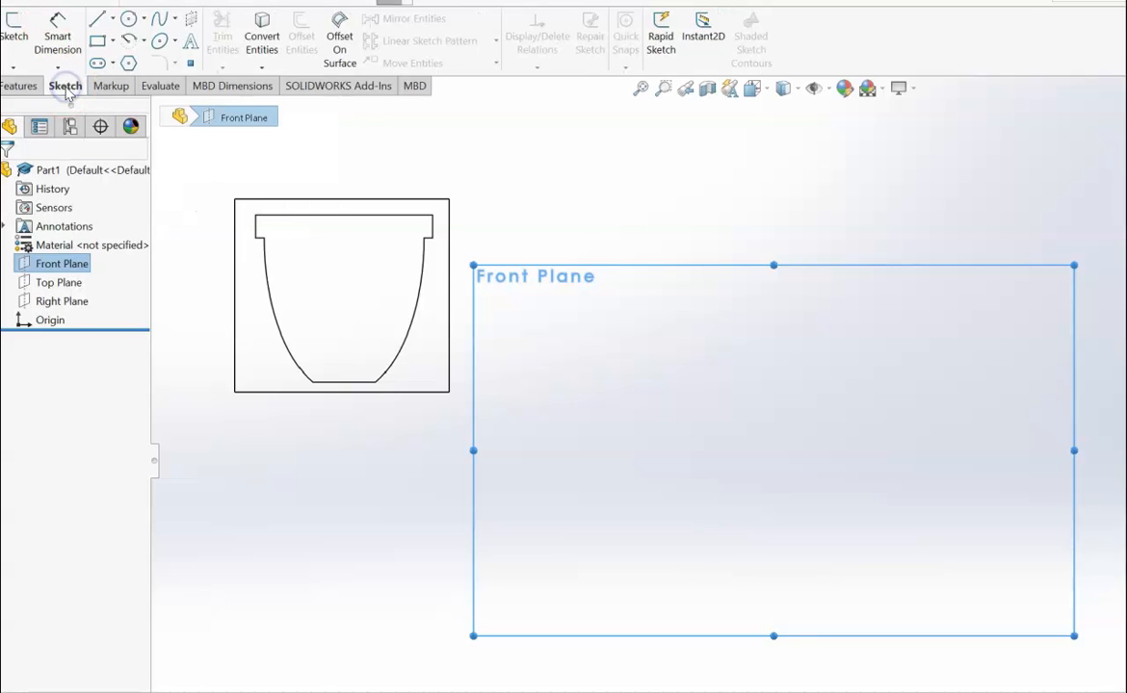
click(99, 20)
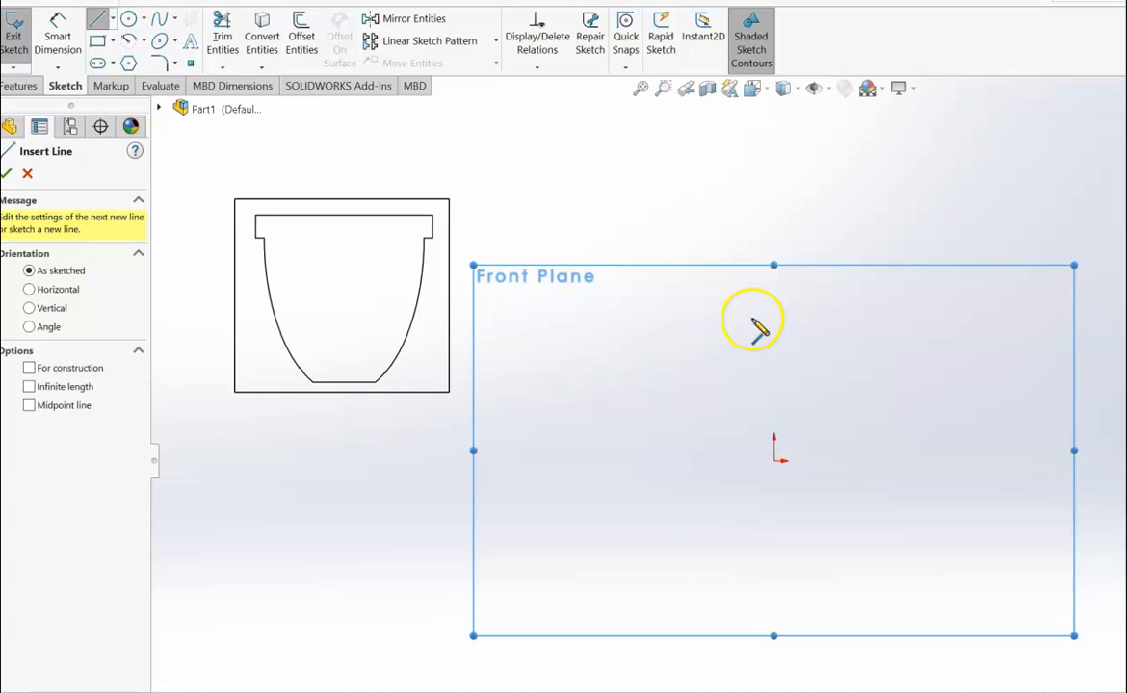
click(29, 368)
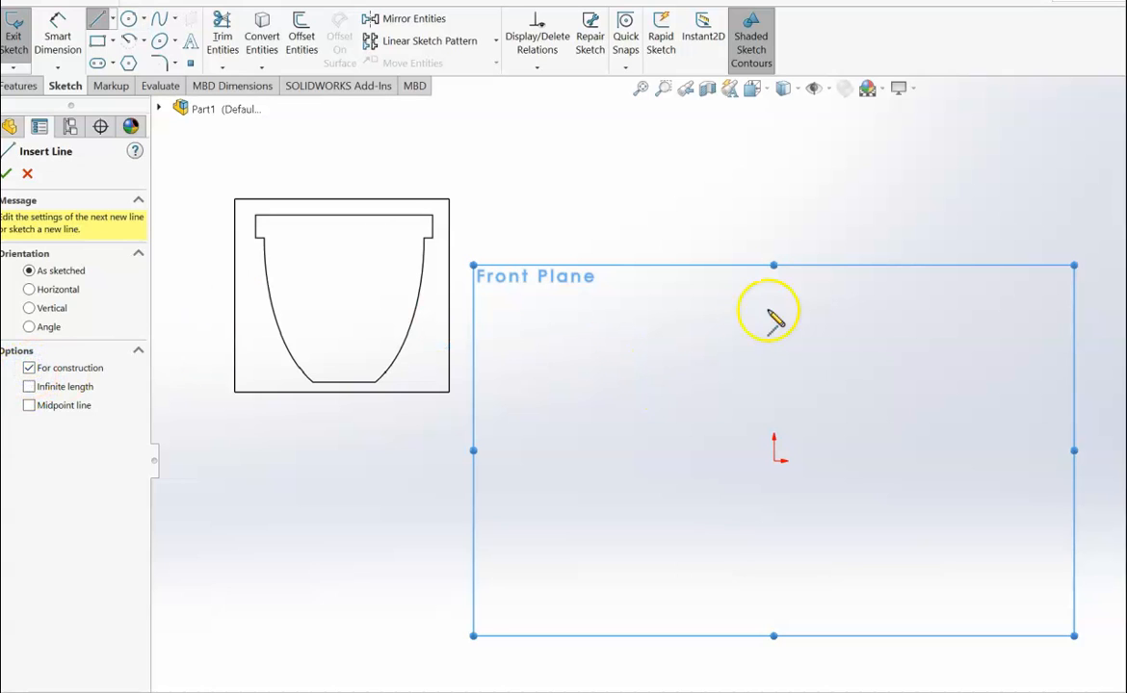
click(773, 267)
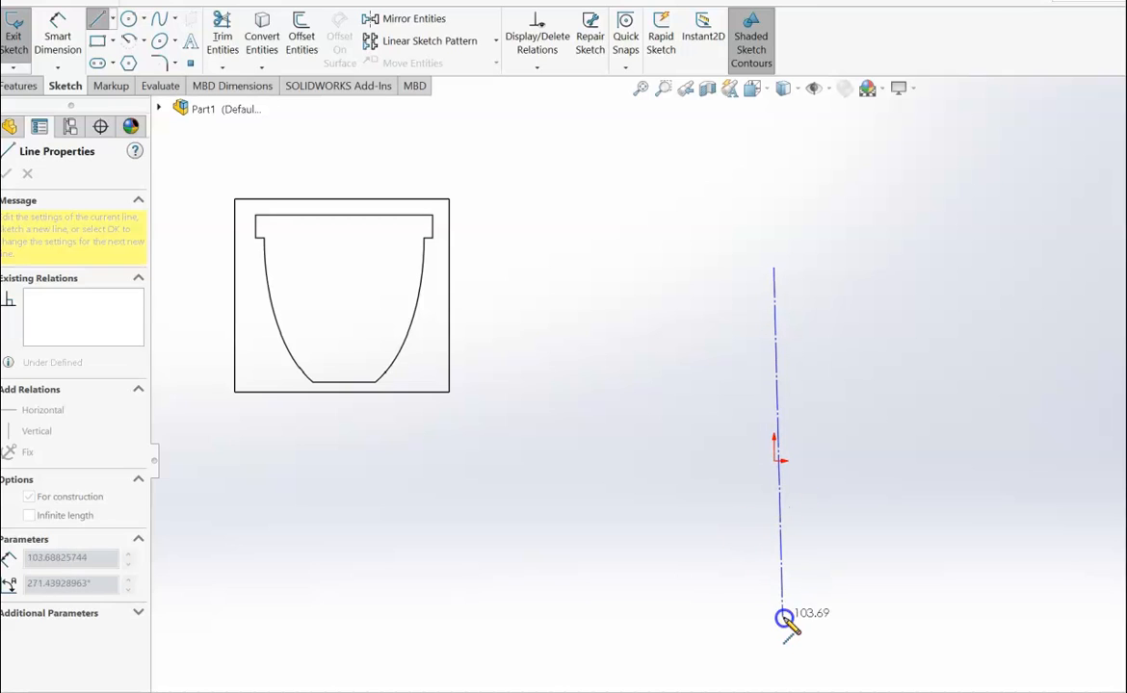
click(772, 620)
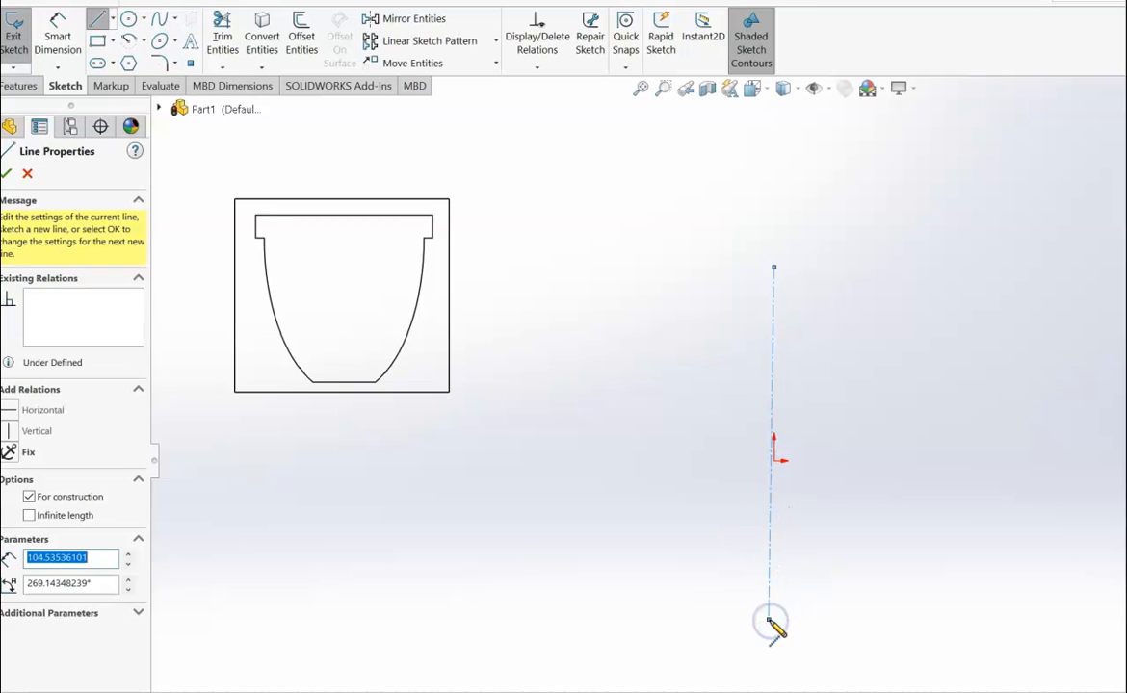
key(ctrl+z)
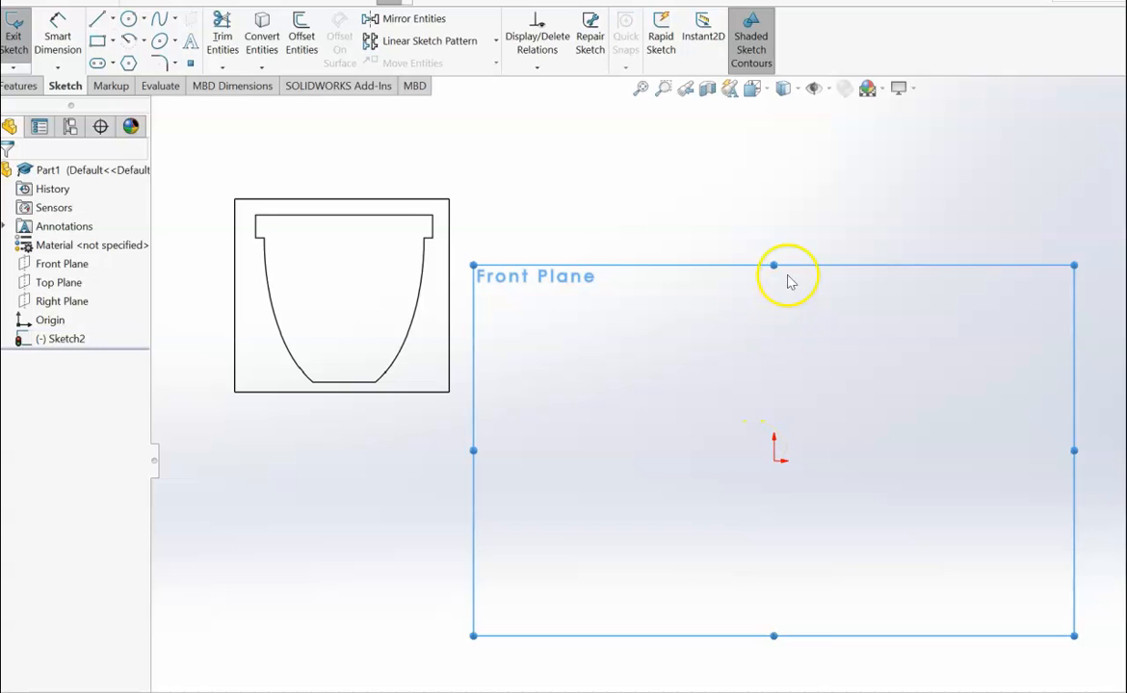
Draw a vertical construction line about 108 long passing through the origin as the pot's centre axis
click(96, 19)
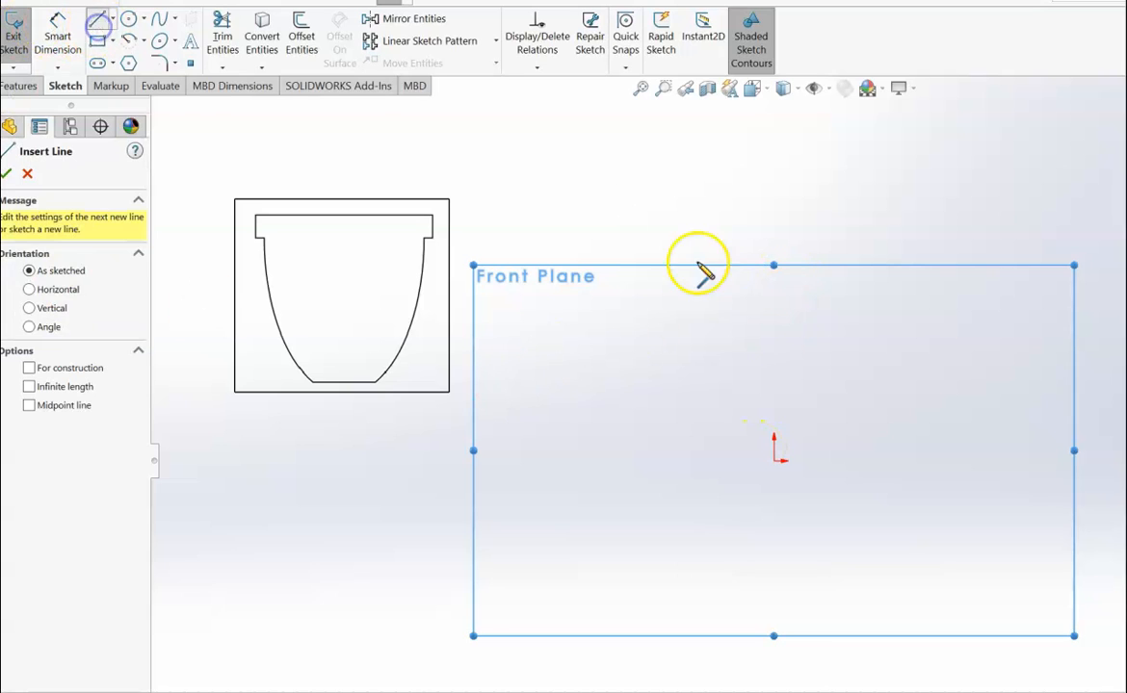
click(30, 368)
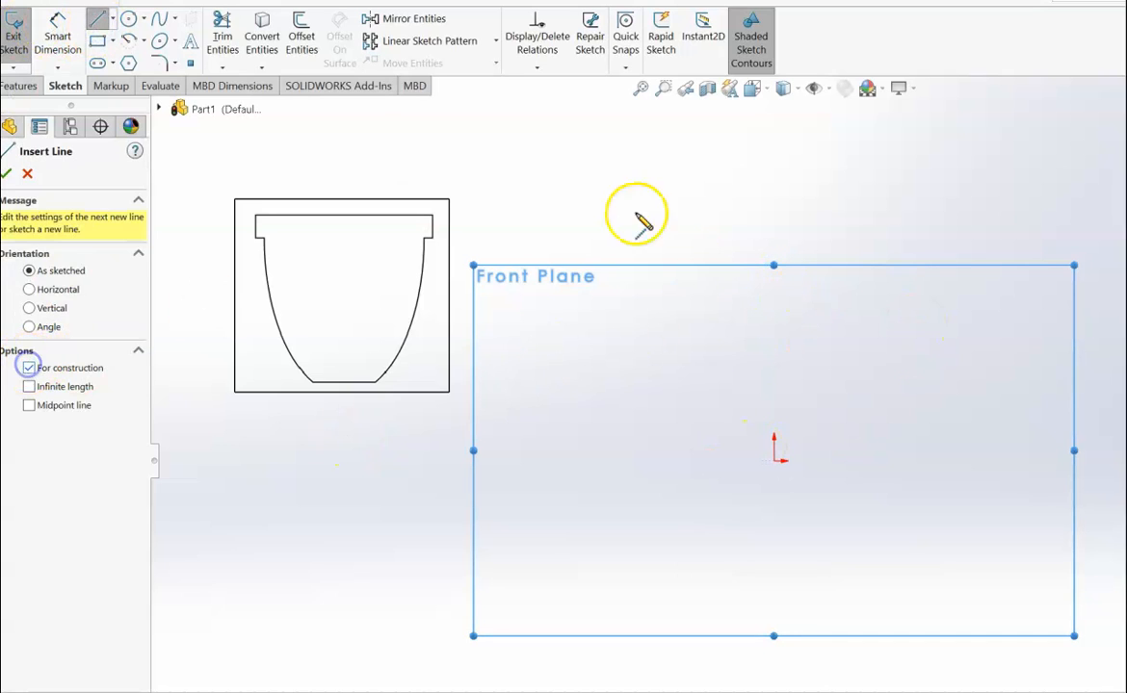
click(773, 266)
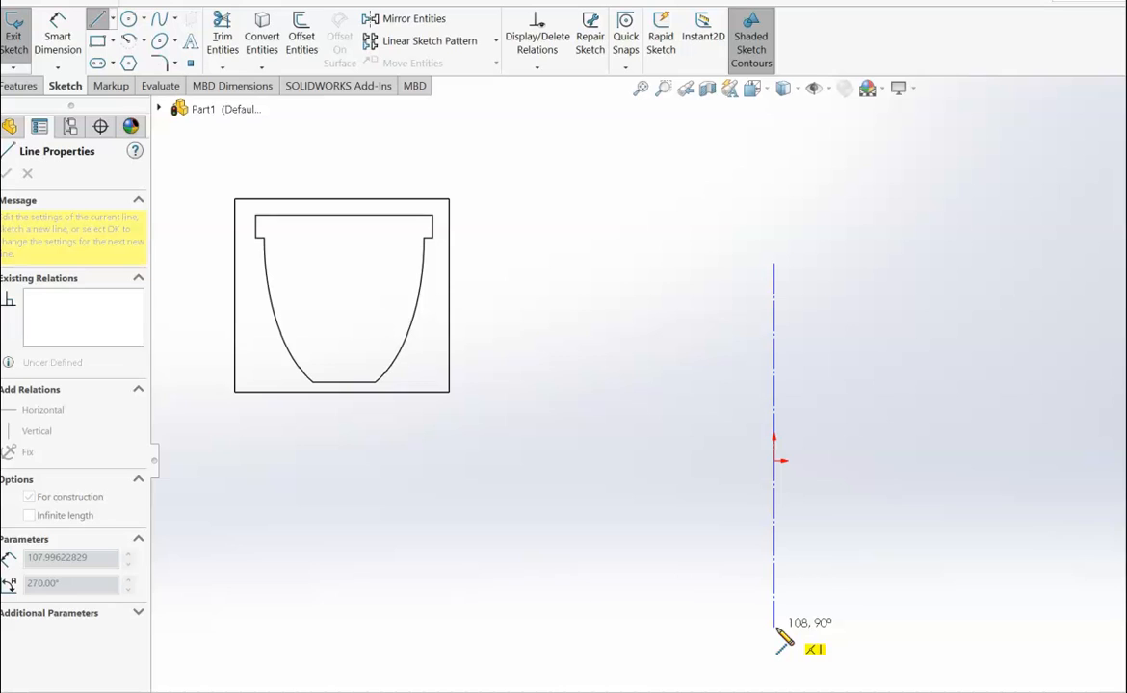
click(774, 628)
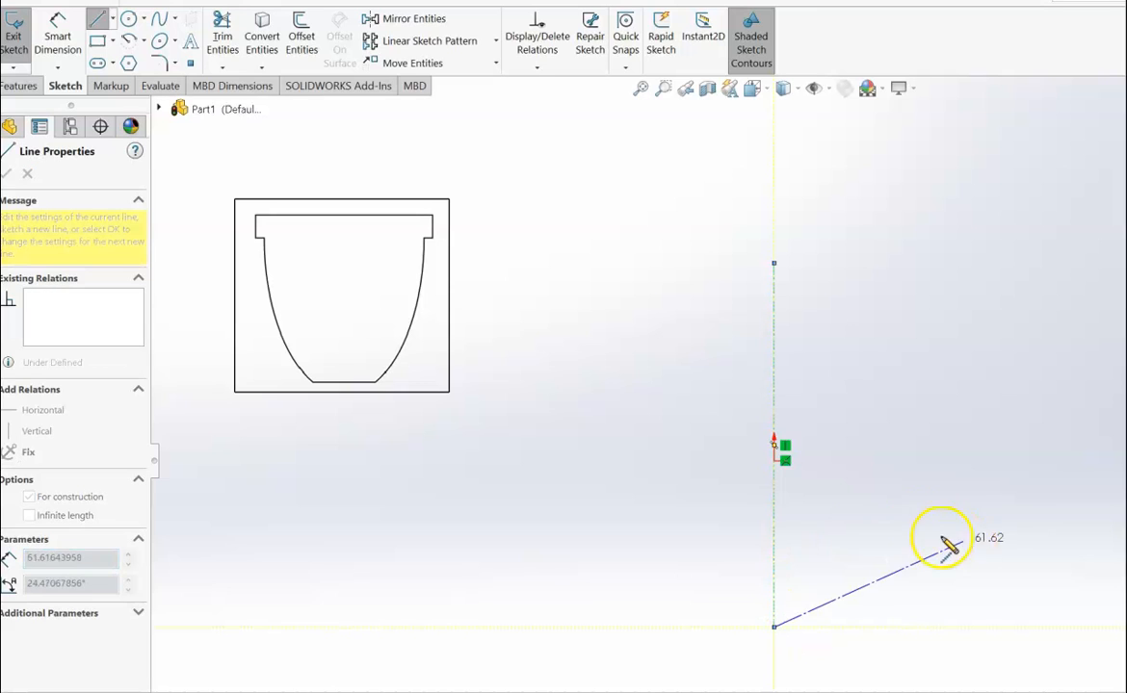
key(Escape)
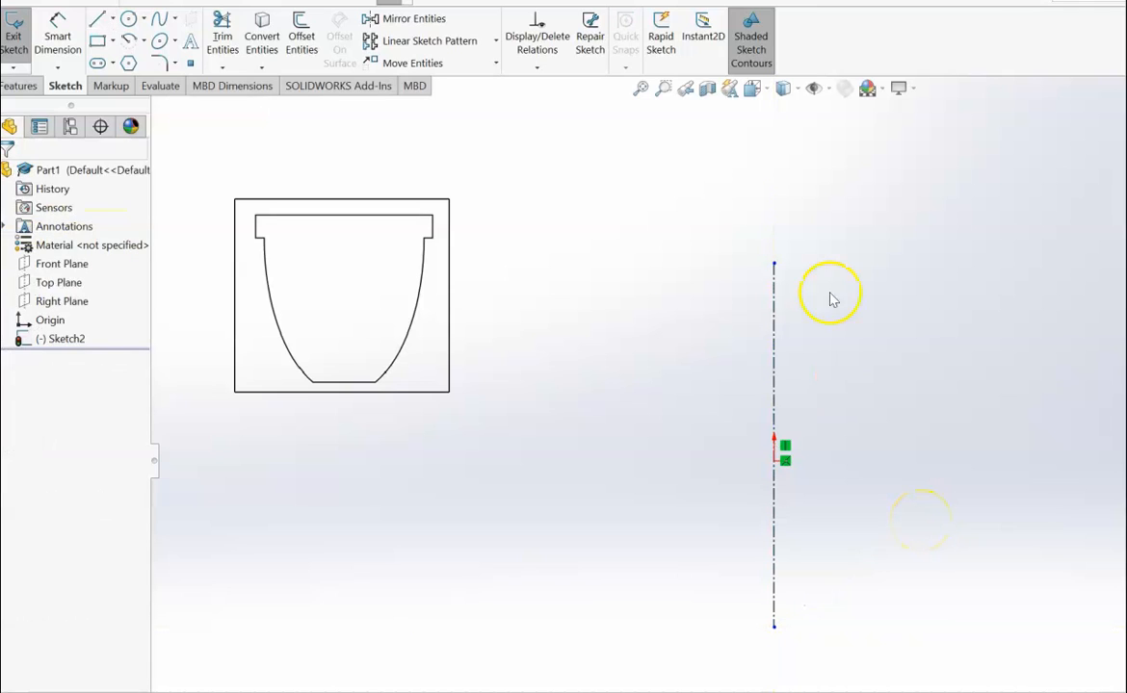
Sketch the left half of the rim: a horizontal line about 55 long from the axis, about 13.5 down, and about 4.3 back inward
click(98, 19)
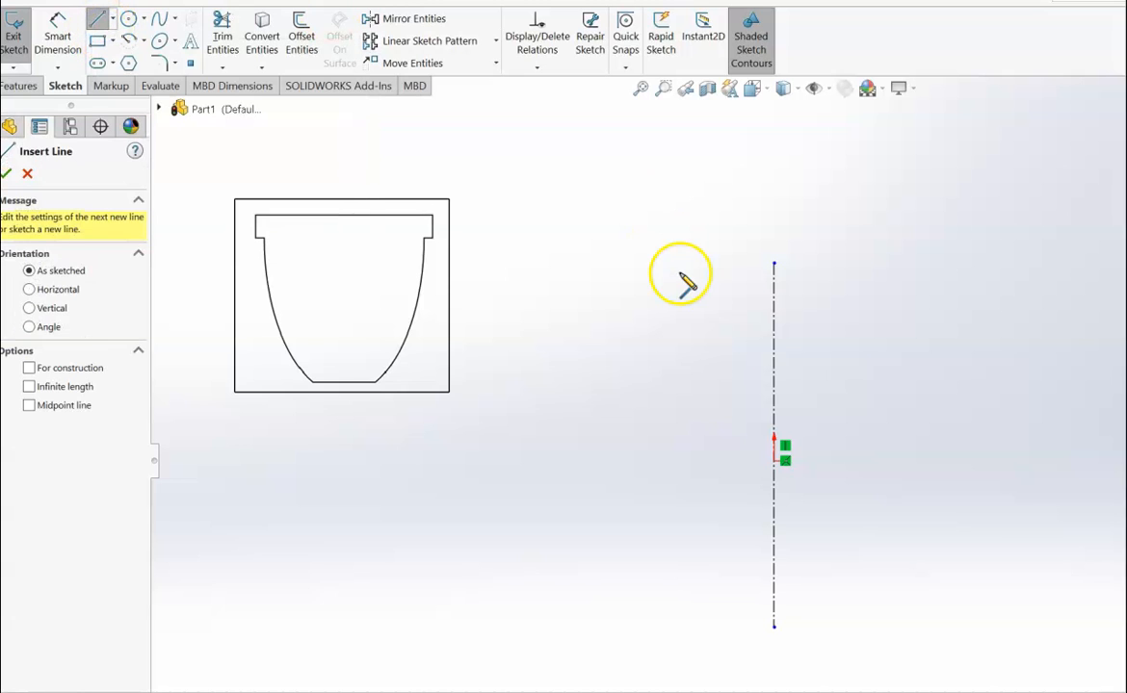
click(774, 306)
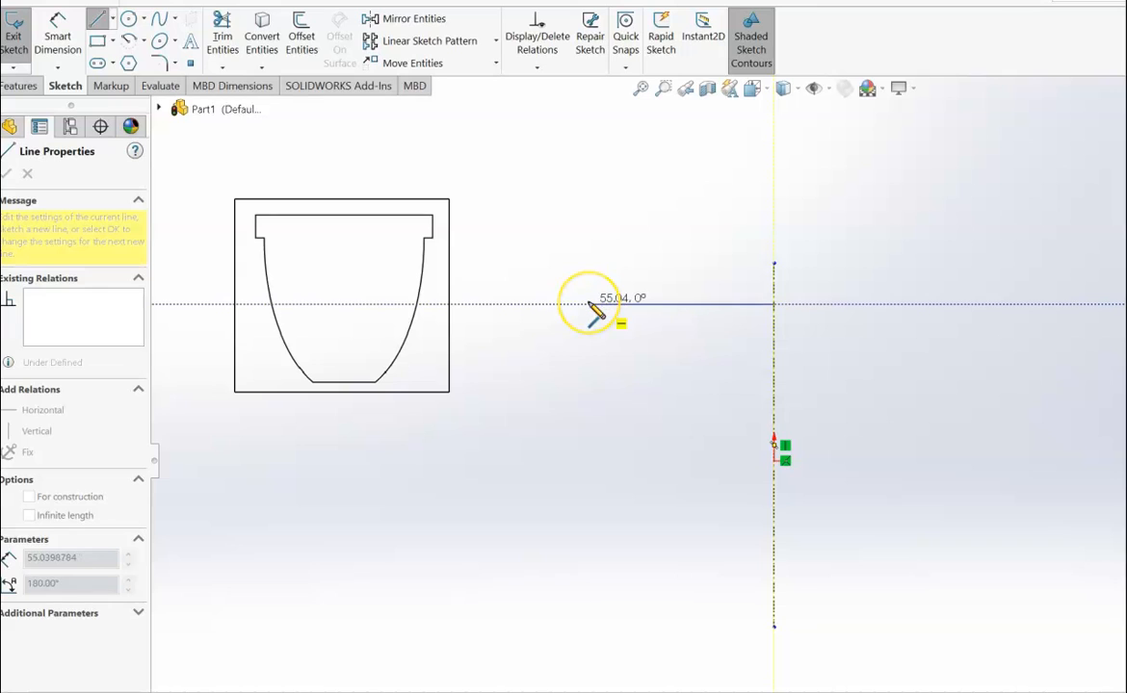
click(589, 305)
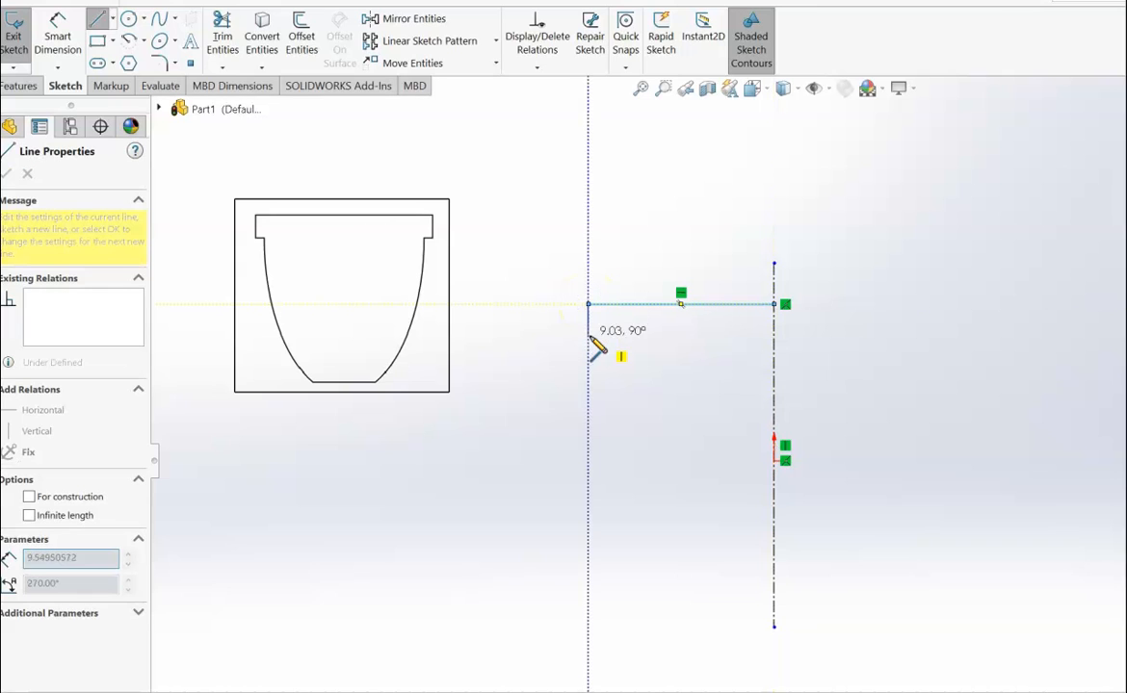
key(Escape)
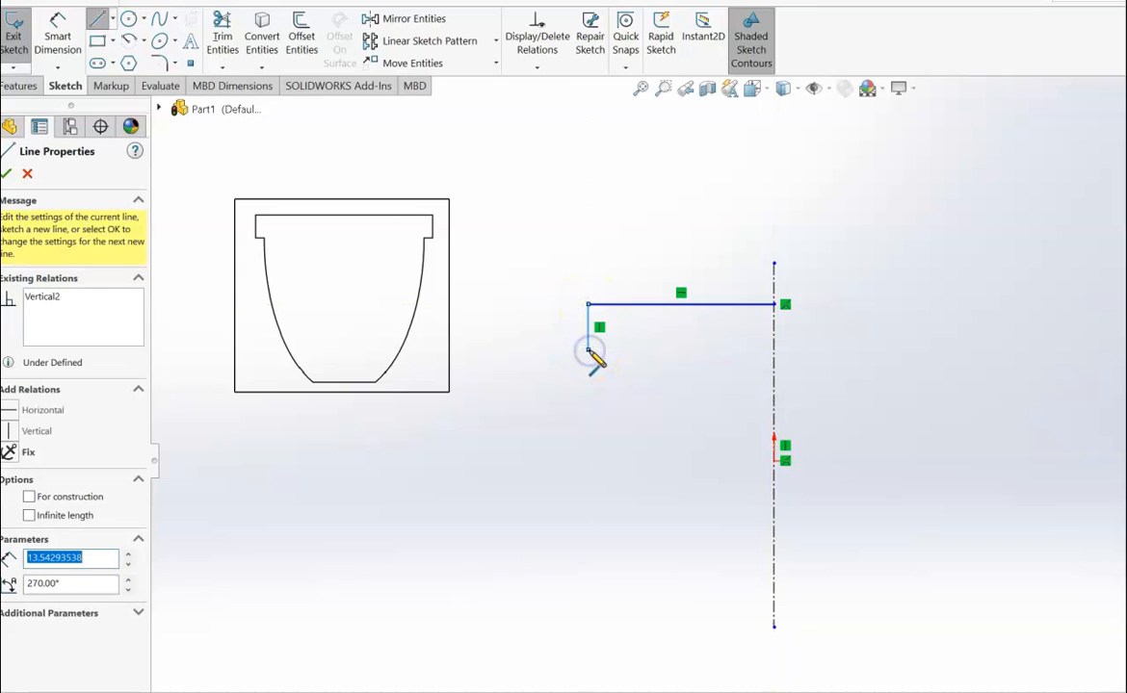
click(589, 327)
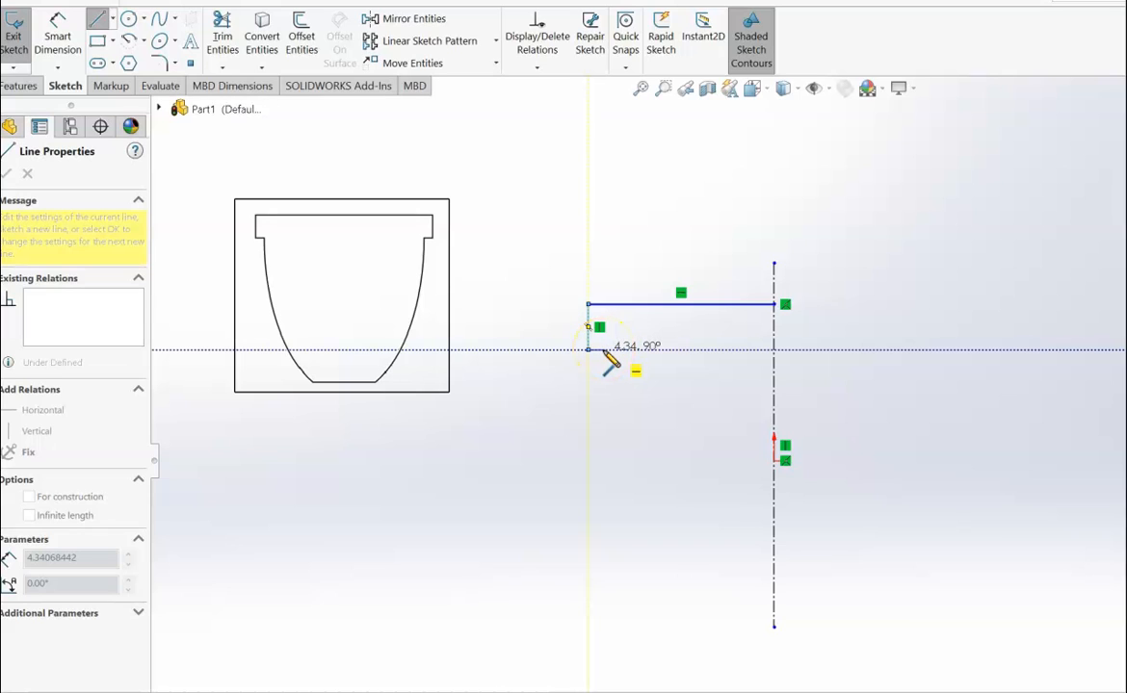
click(602, 351)
drag(601, 356, 692, 334)
key(Escape)
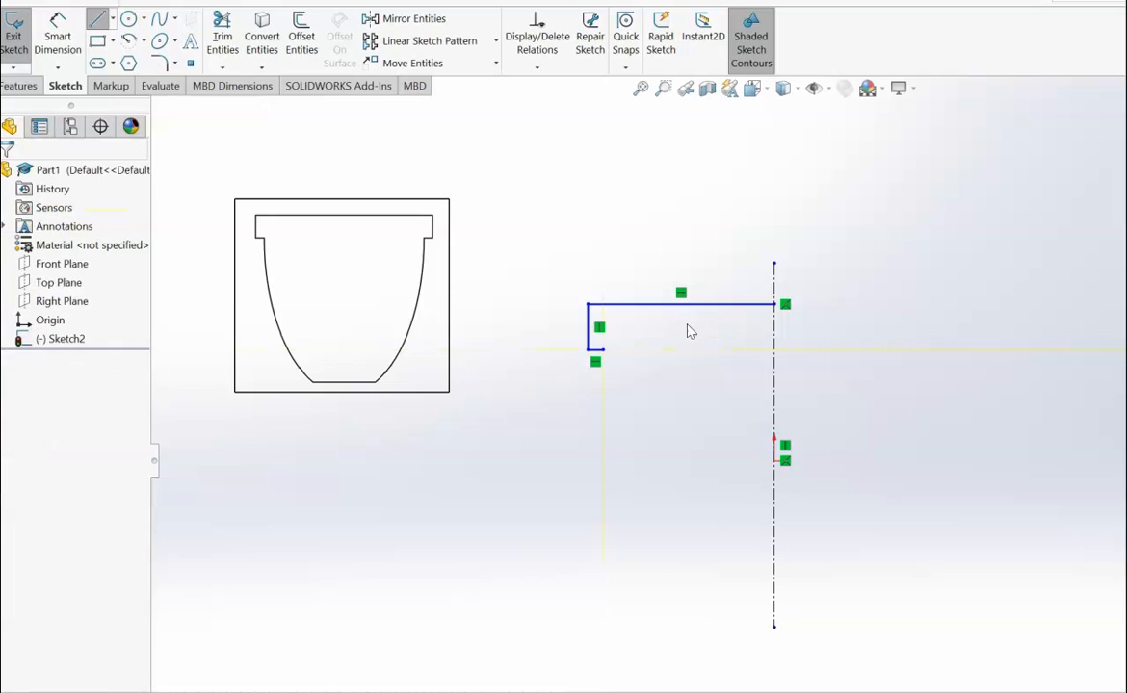
Draw the base as a horizontal line about 30 long, leftward from near the axis's lower end
click(810, 604)
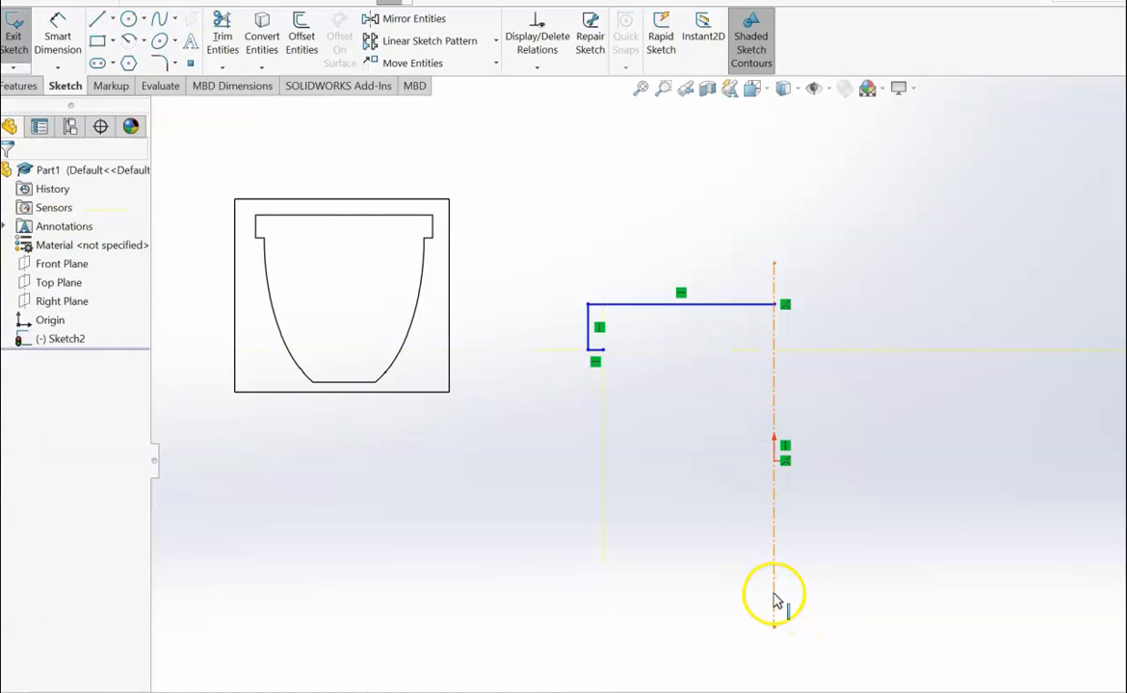
click(97, 20)
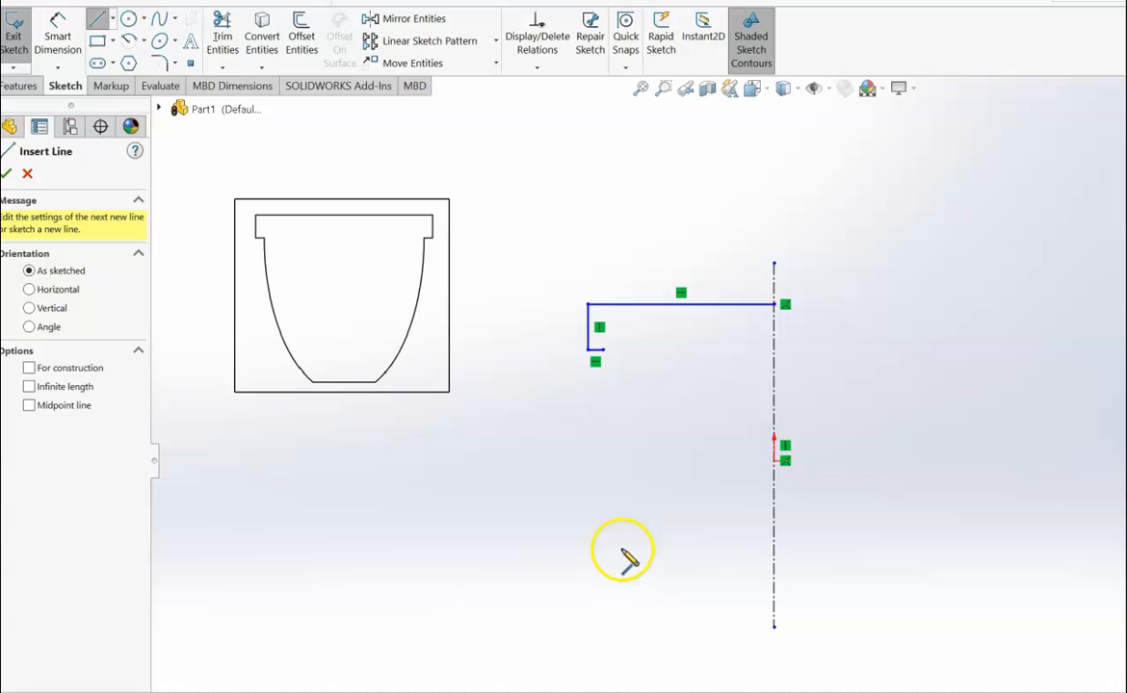
click(774, 604)
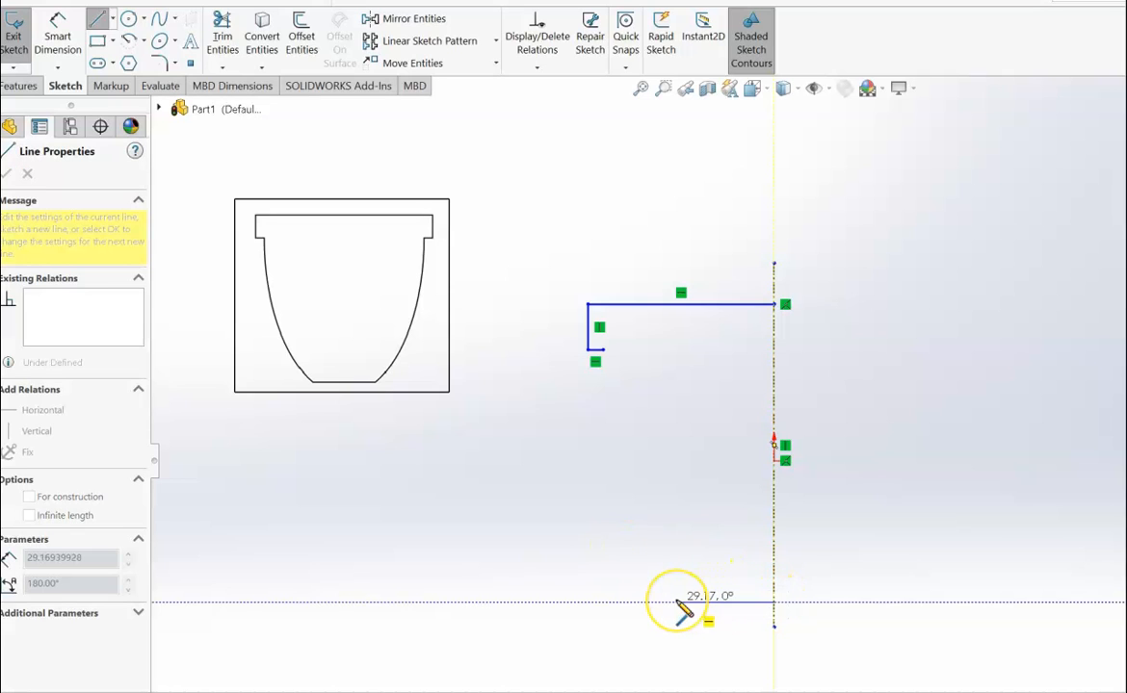
click(675, 602)
Draw a spline from the rim's inner end through the base line's outer end to a point below the base
click(159, 19)
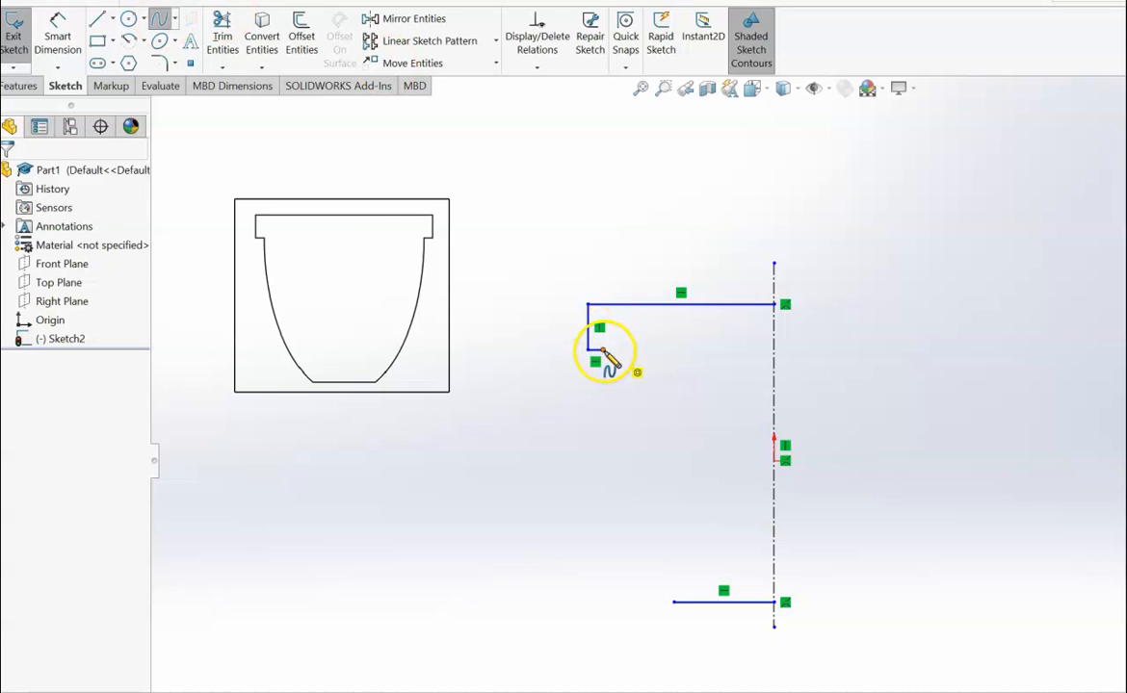
drag(597, 350, 675, 604)
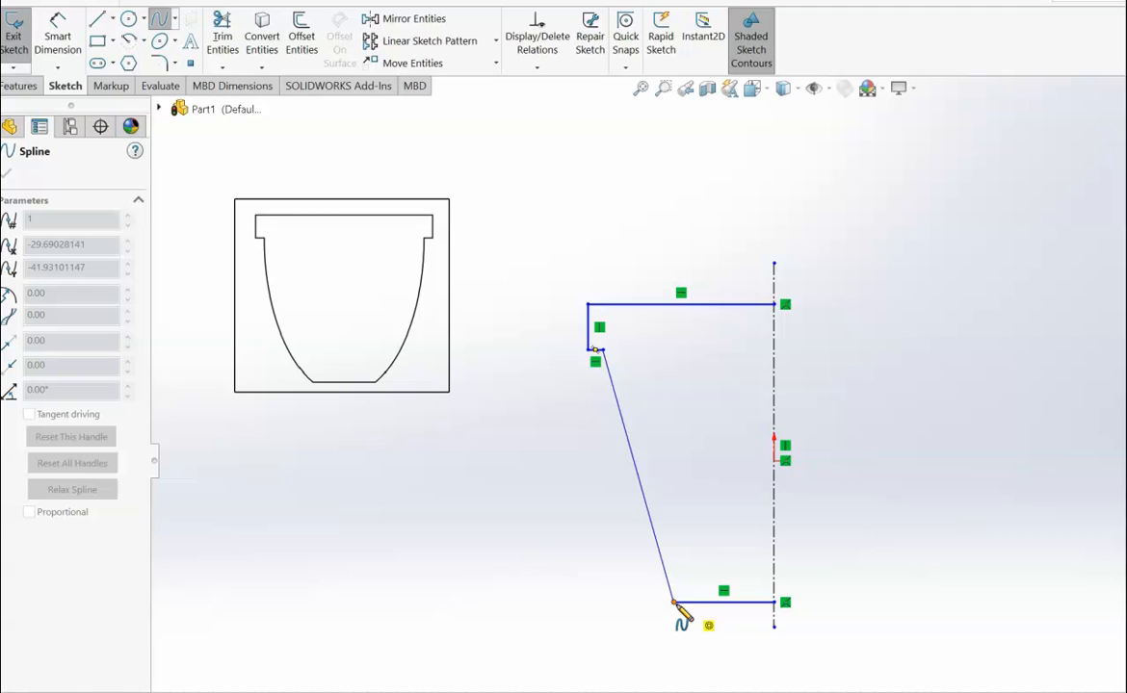
drag(686, 636, 717, 645)
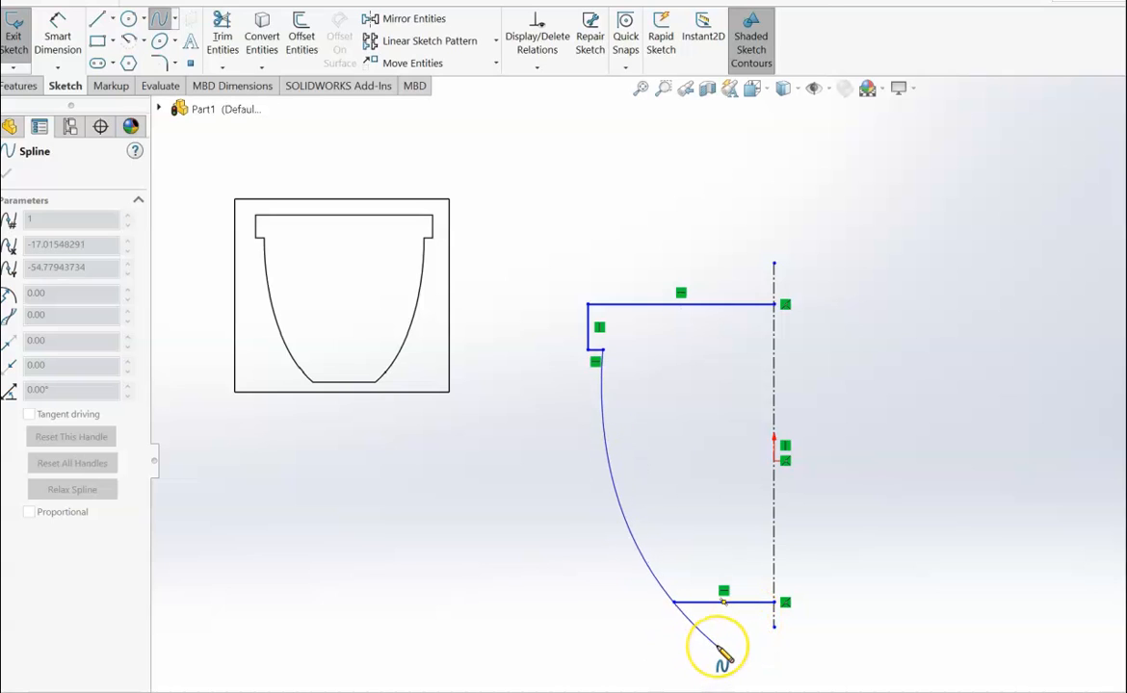
click(718, 646)
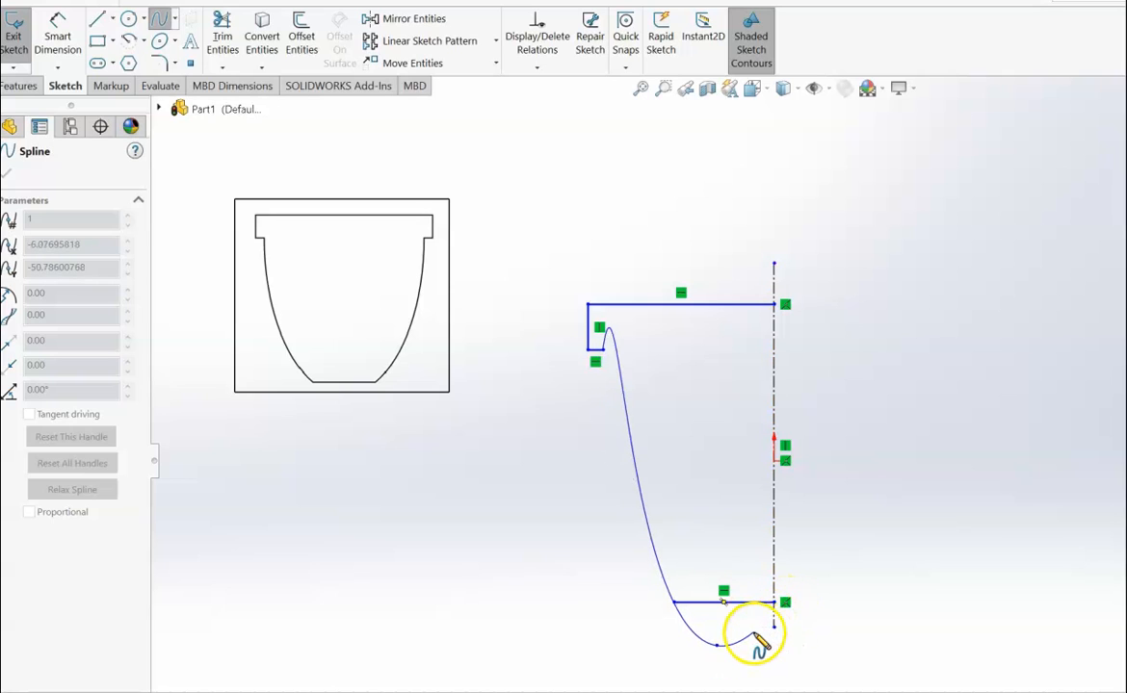
key(Escape)
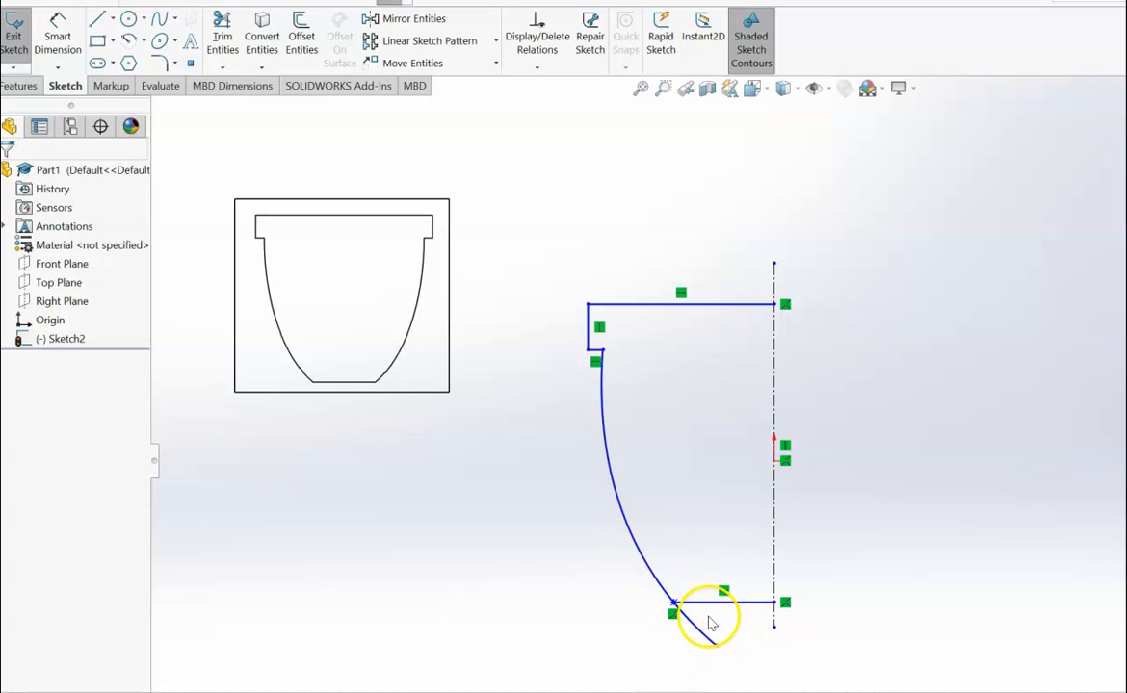
Trim the spline's tail below the base line, and undo both the trim and the spline
click(222, 39)
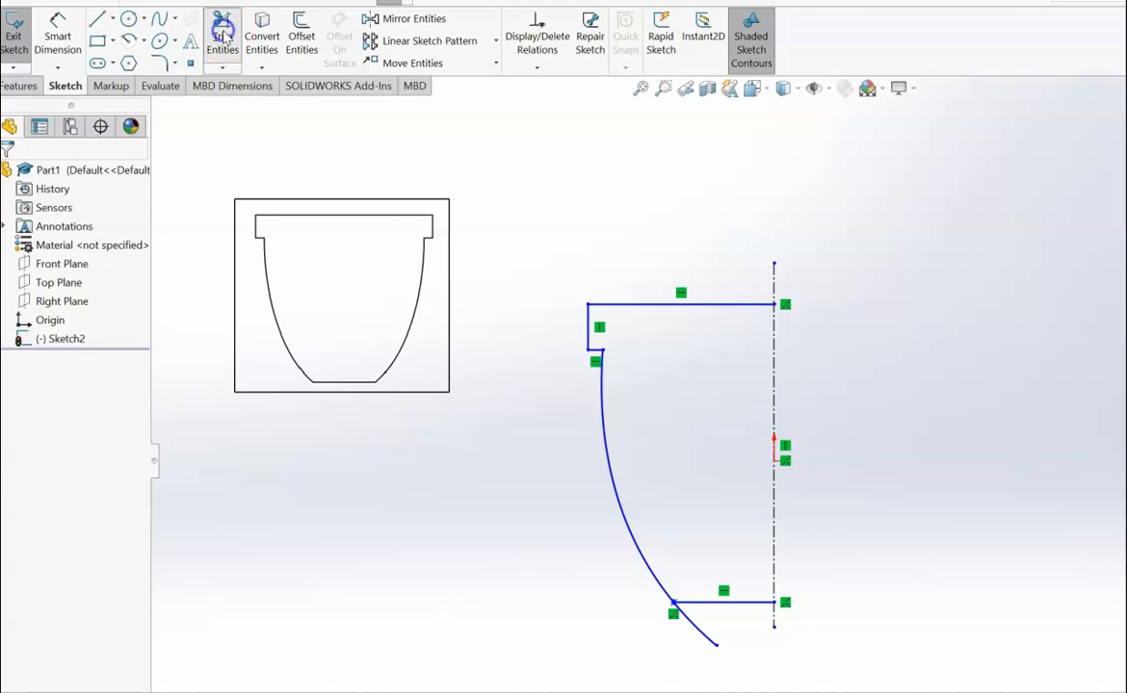
drag(729, 633, 679, 644)
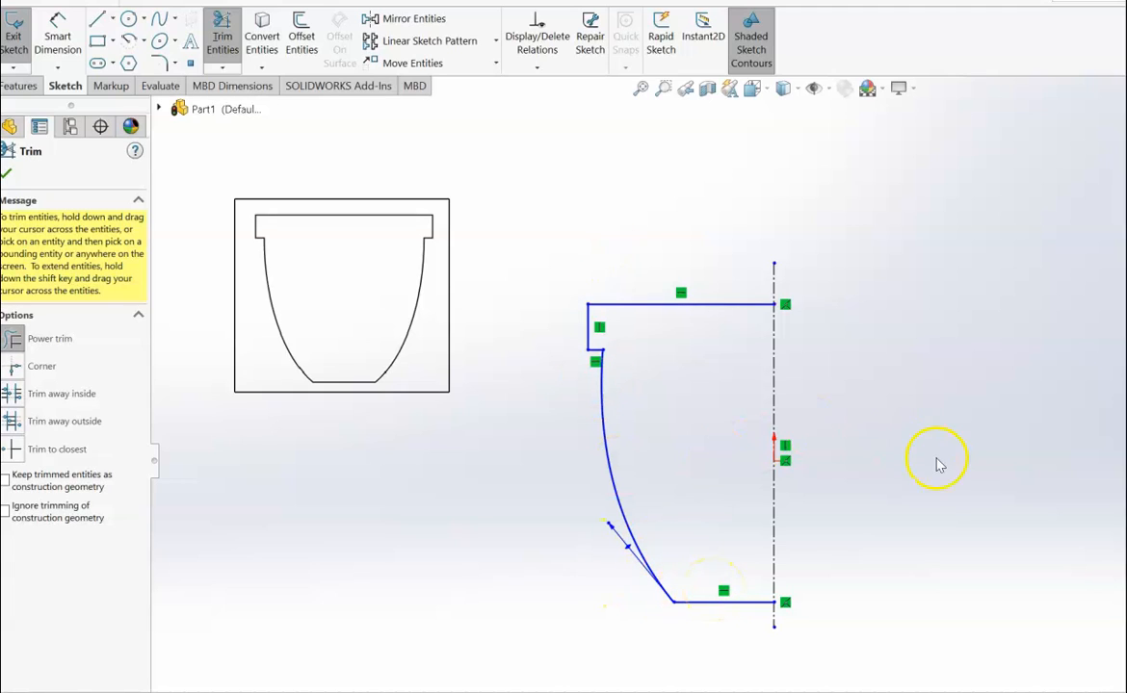
key(Escape)
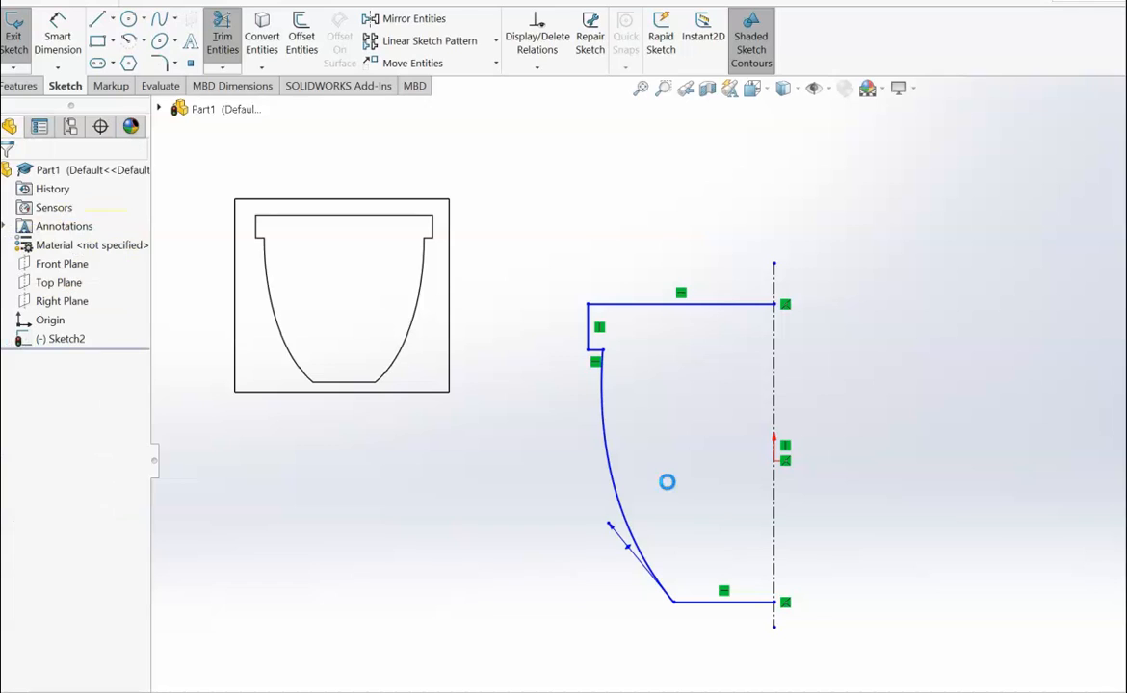
key(ctrl+z)
key(ctrl+z)
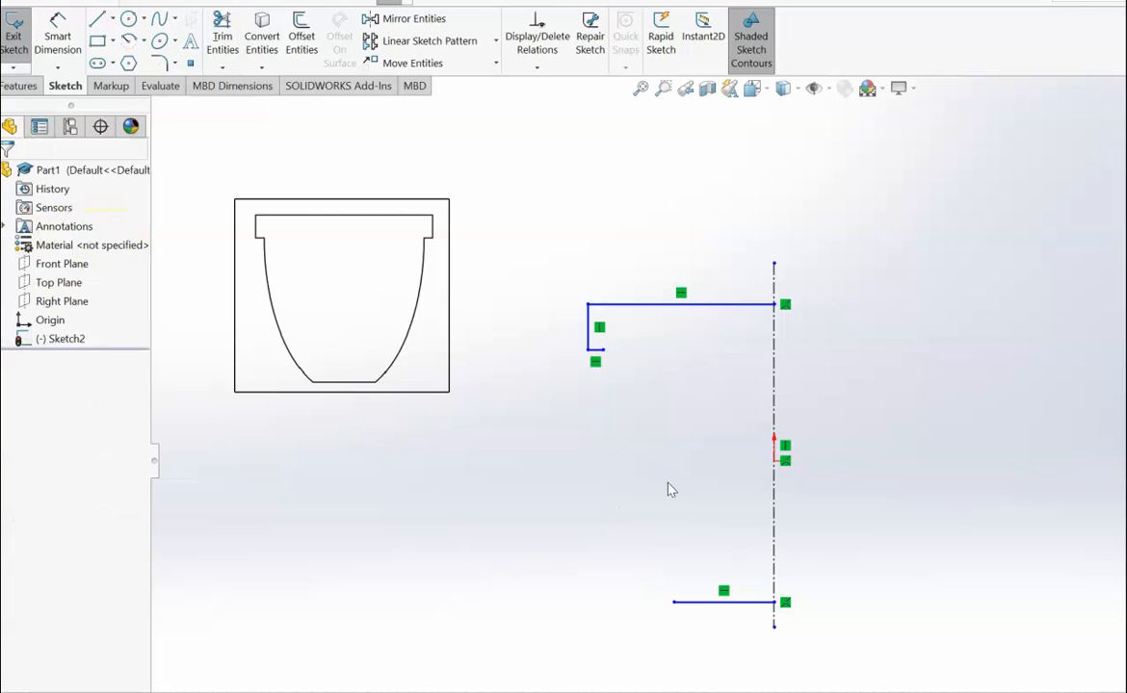
Draw a two-point spline from the rim's inner end straight to the outer end of the base line
click(160, 18)
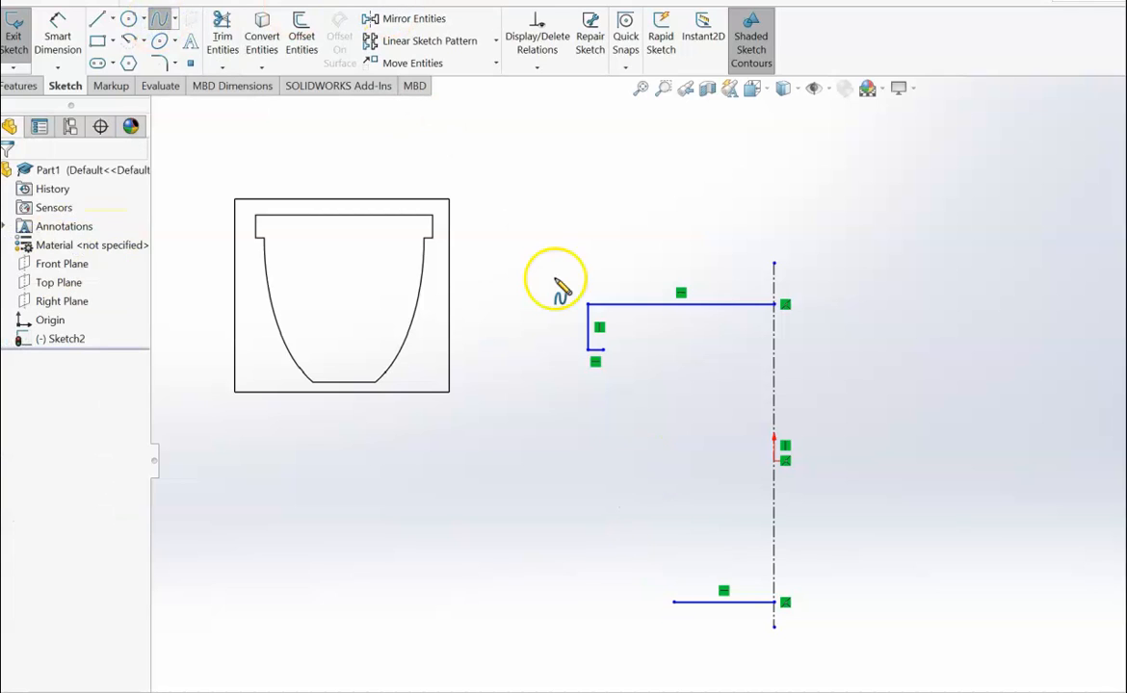
click(592, 349)
click(674, 603)
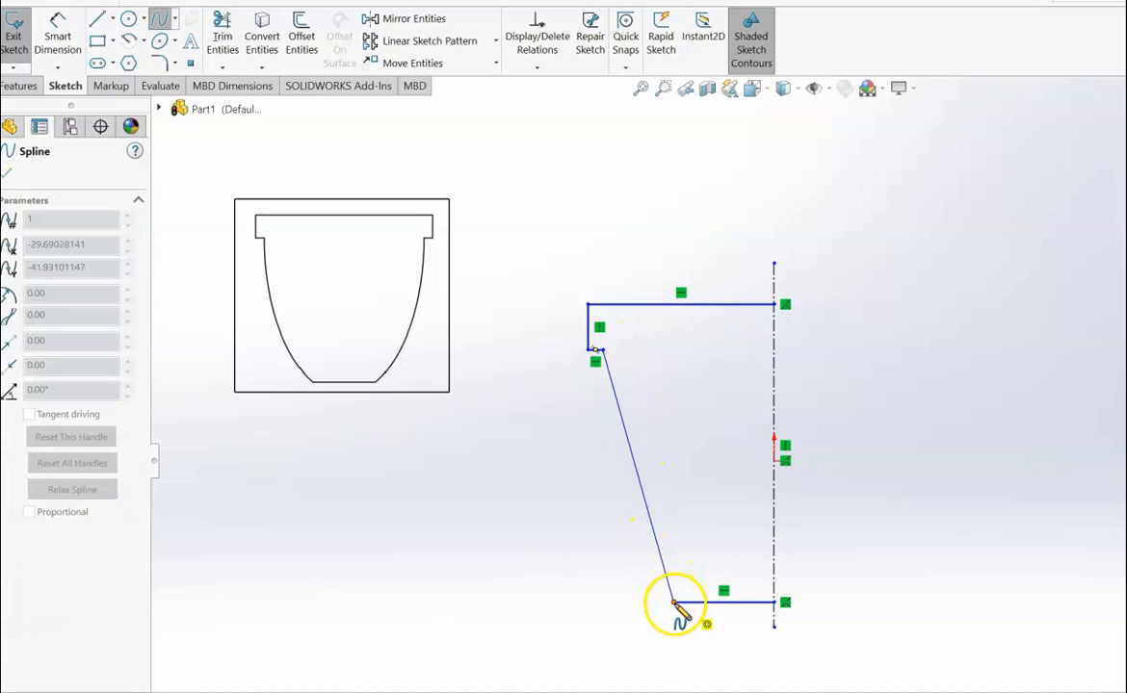
key(Escape)
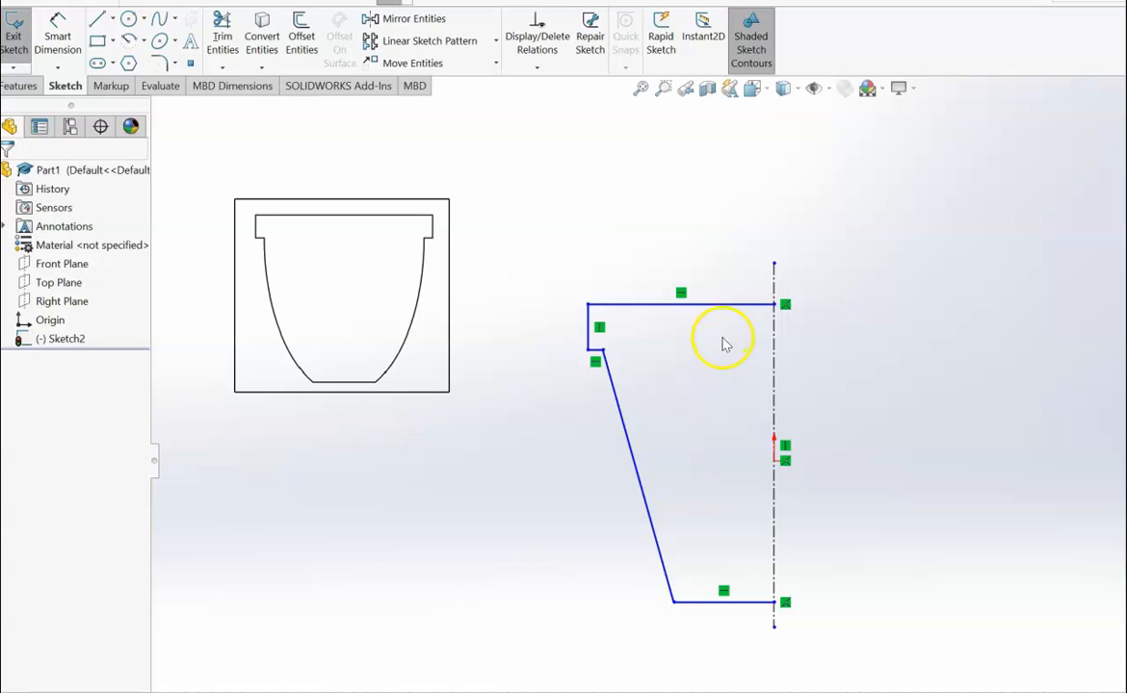
Bow the side spline outward from the axis by swinging its rim-end tangent handle to about -107°
click(633, 458)
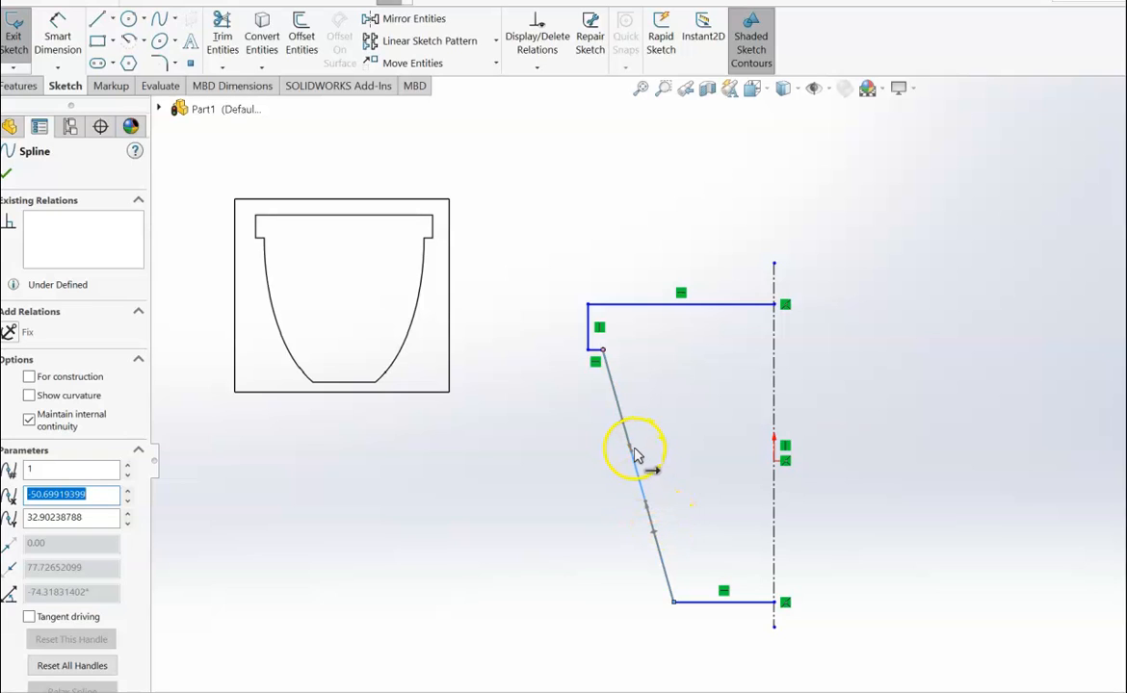
drag(632, 459, 598, 462)
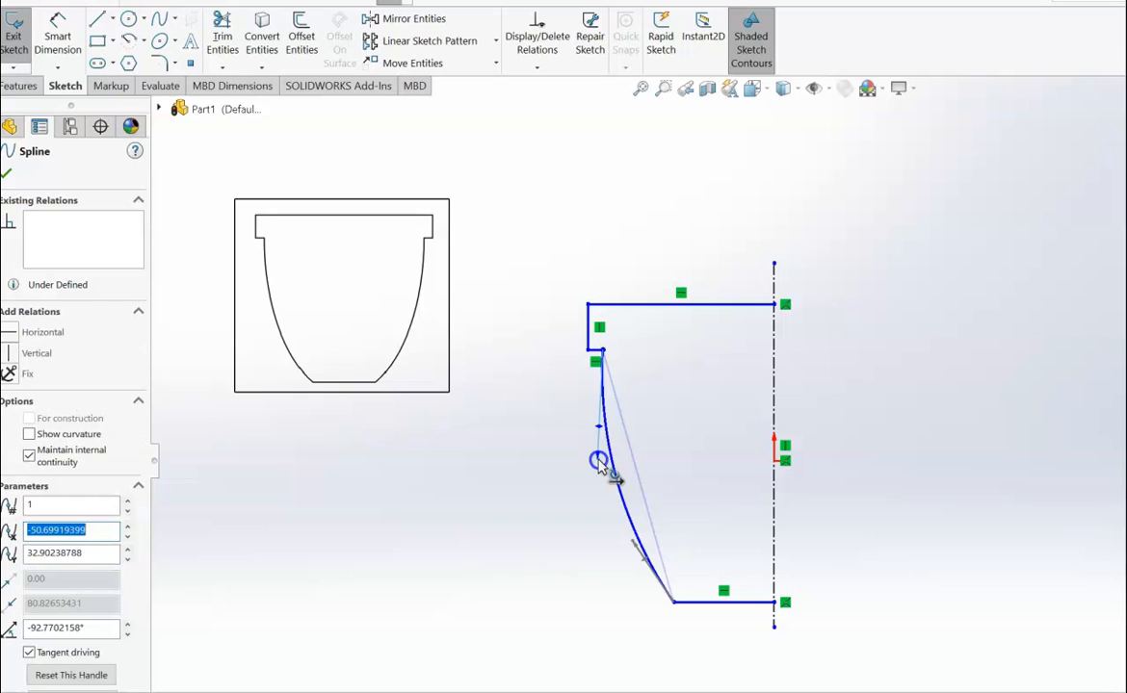
drag(598, 462, 569, 463)
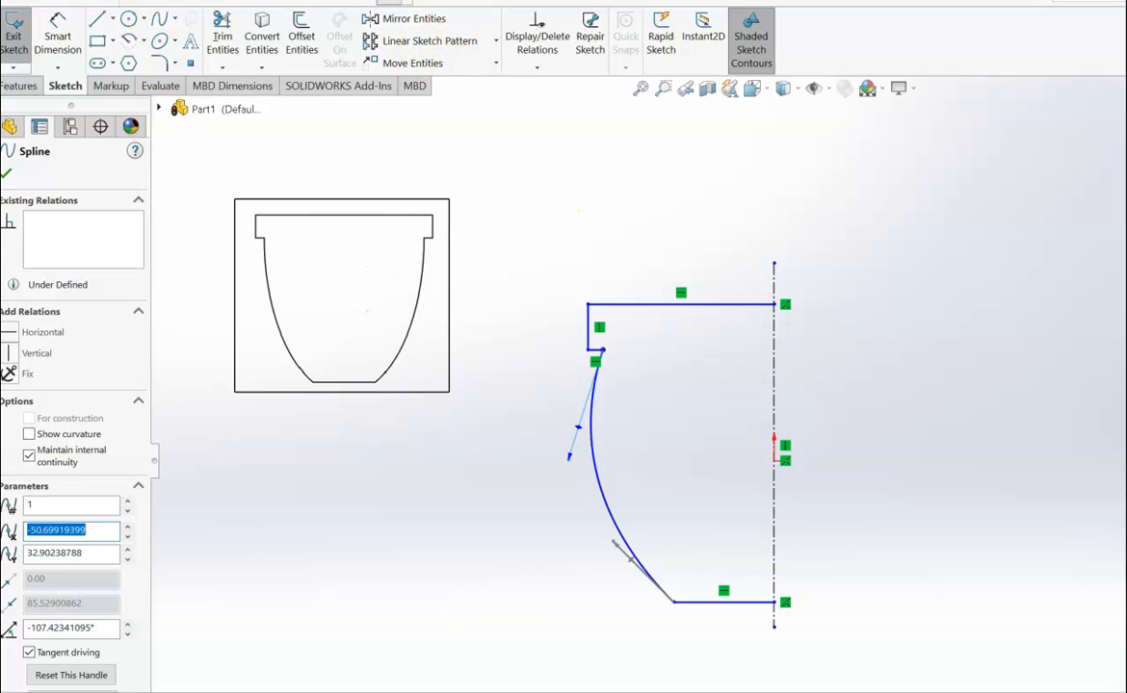
Mirror all four profile lines and the spline about the vertical centreline to complete the pot outline
drag(545, 250, 773, 627)
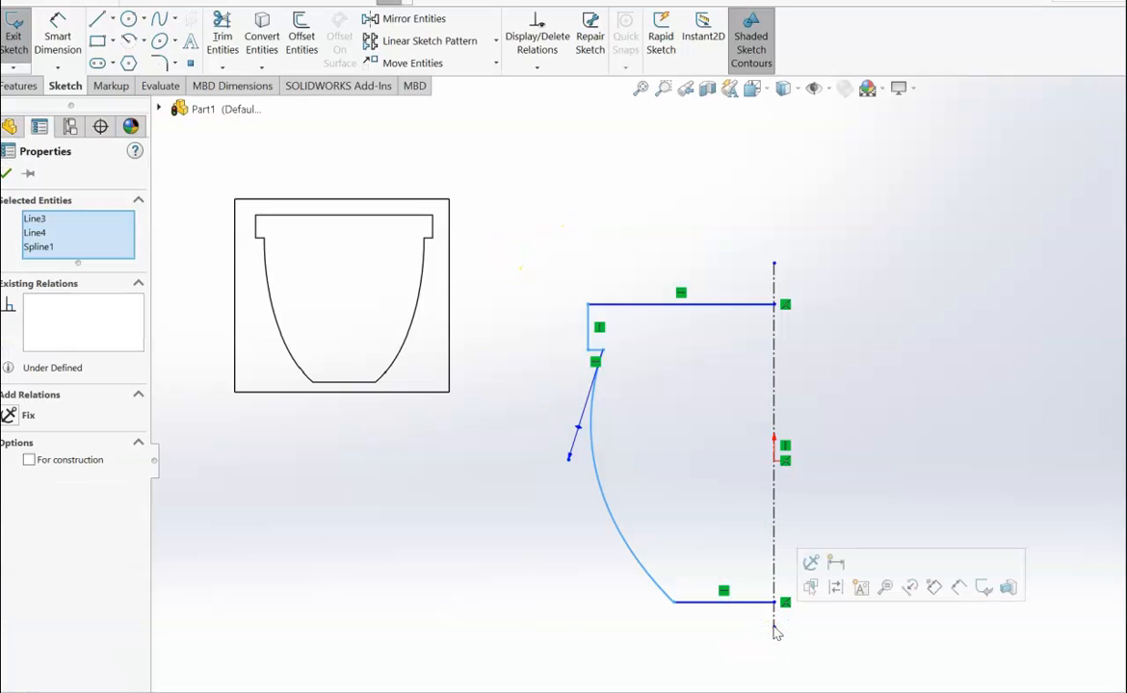
click(705, 307)
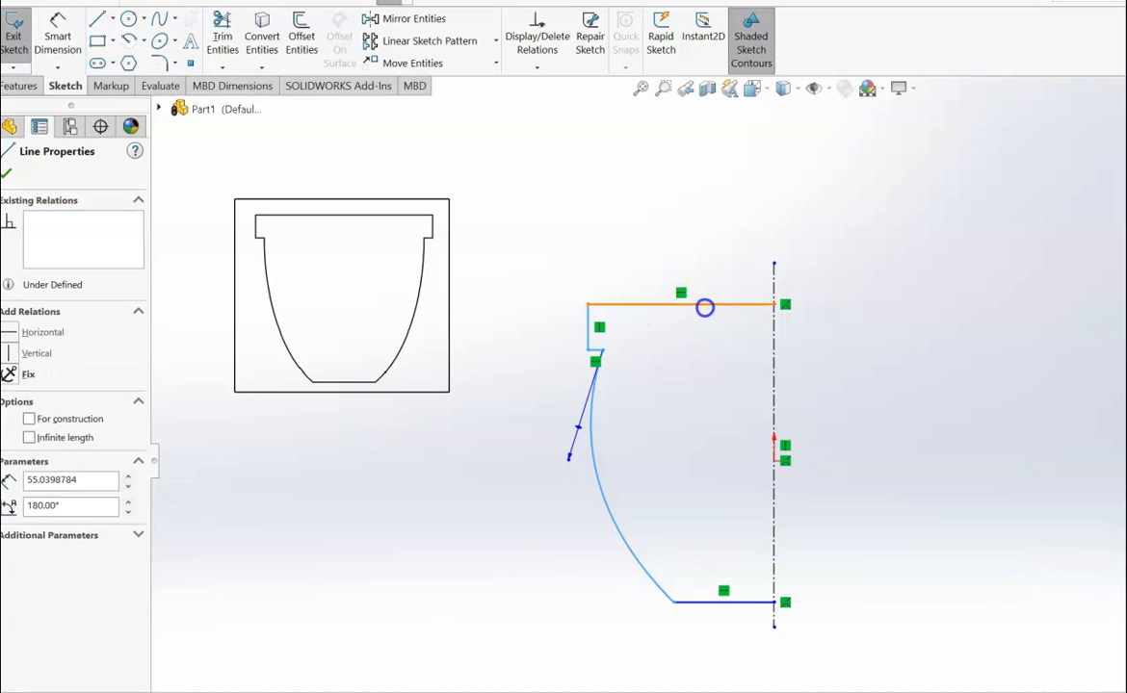
ctrl+click(721, 600)
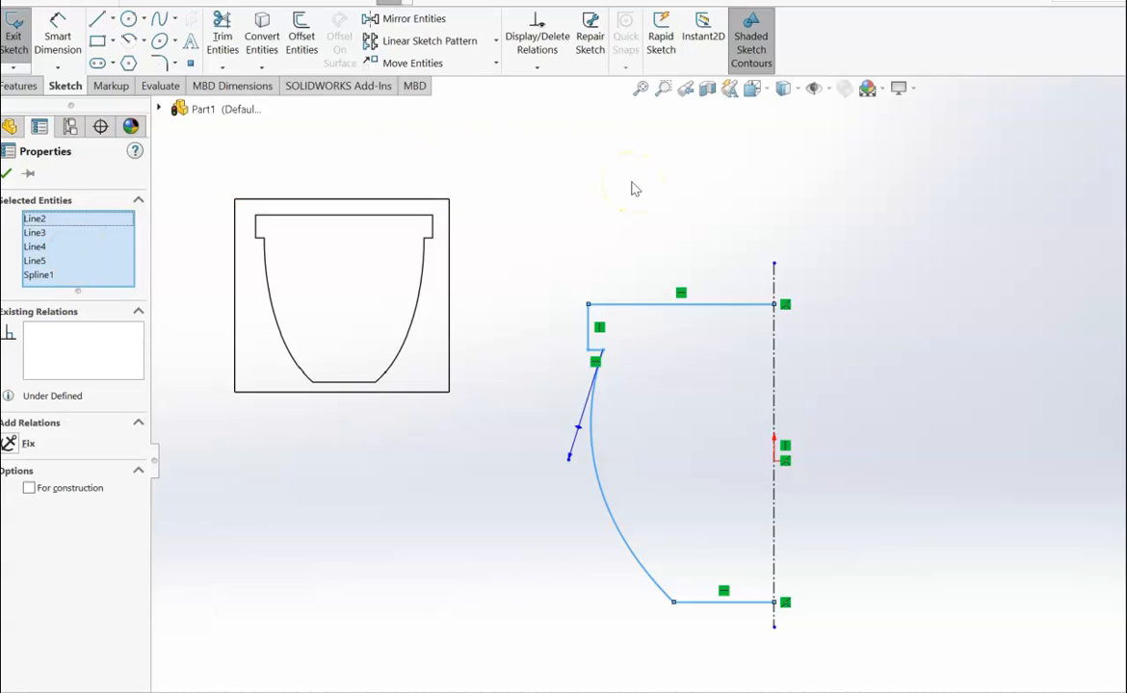
click(395, 20)
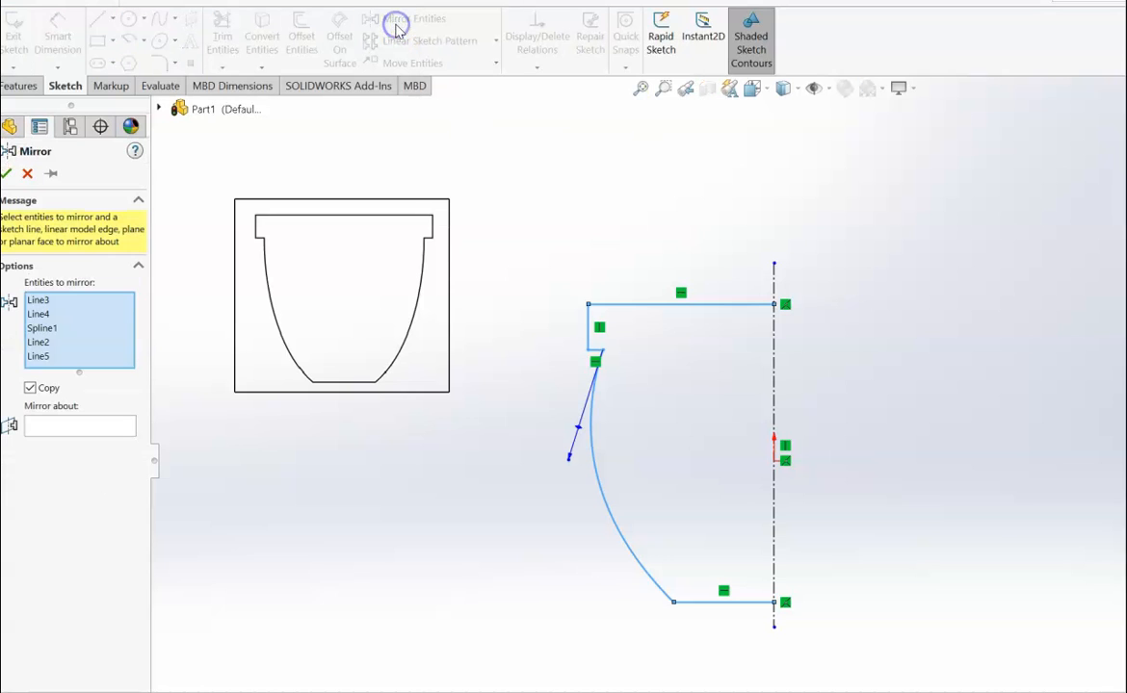
click(59, 426)
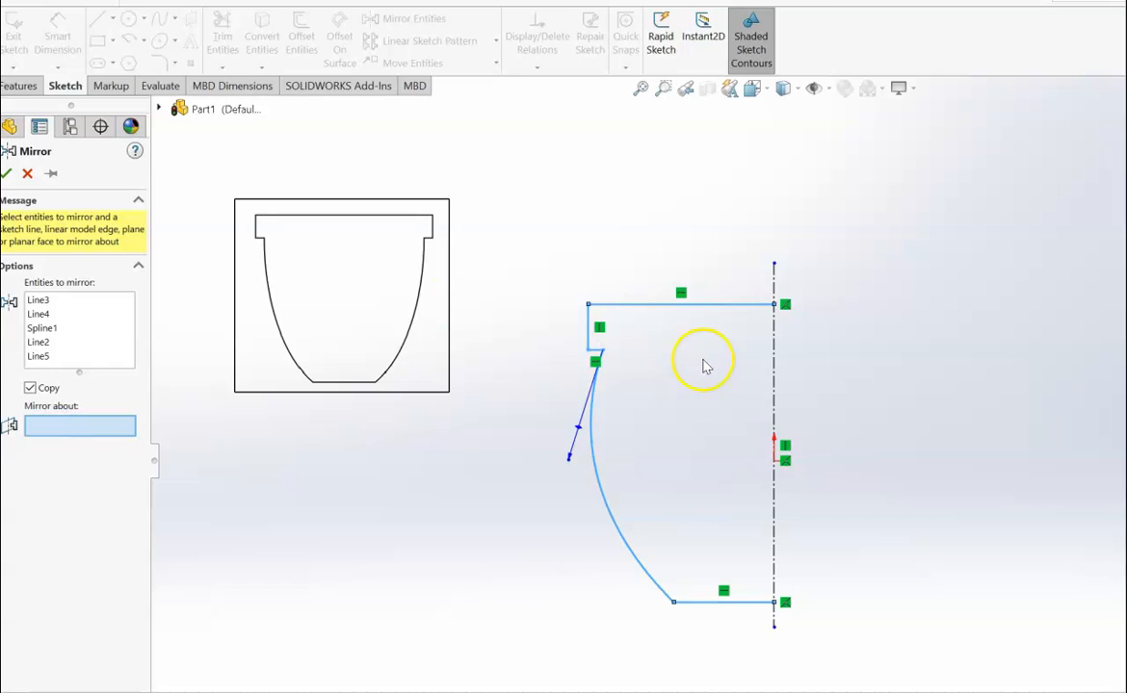
click(777, 380)
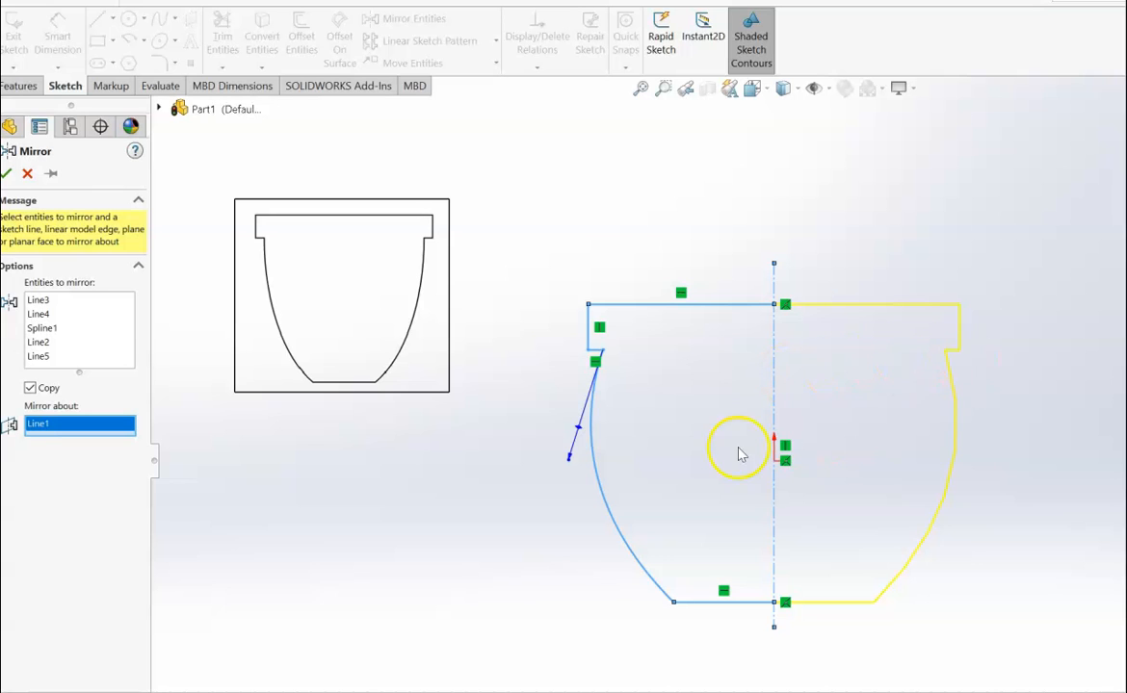
click(6, 174)
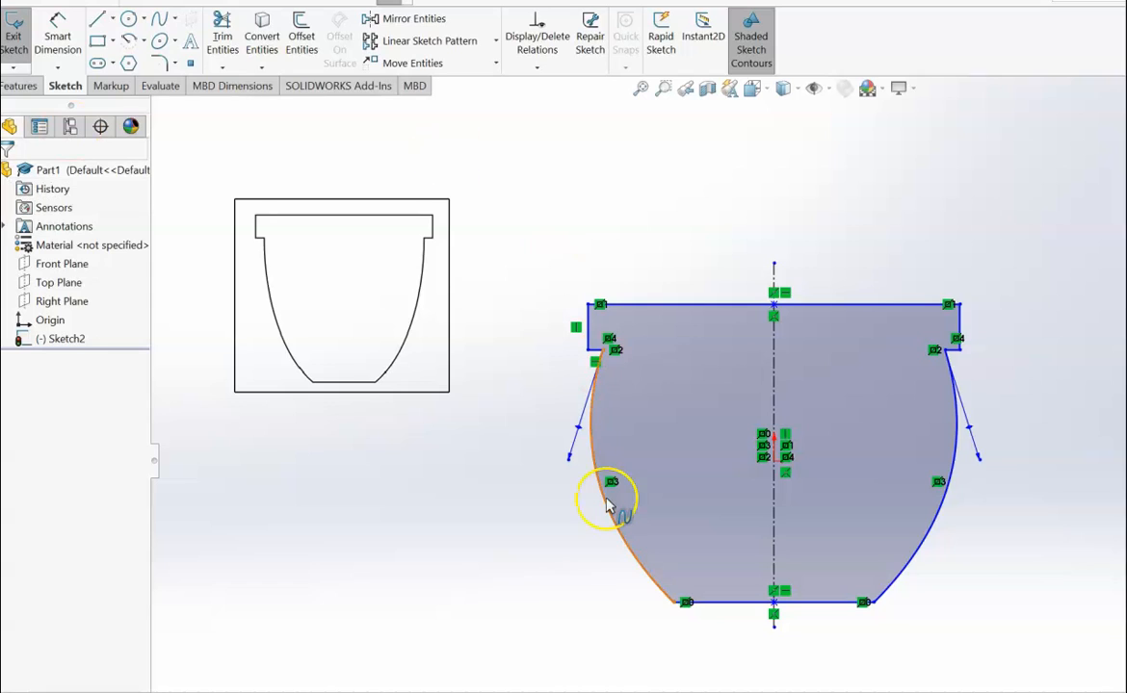
Flatten the side curves slightly by swinging the original spline's rim-end tangent handle inward to about -101°
click(574, 468)
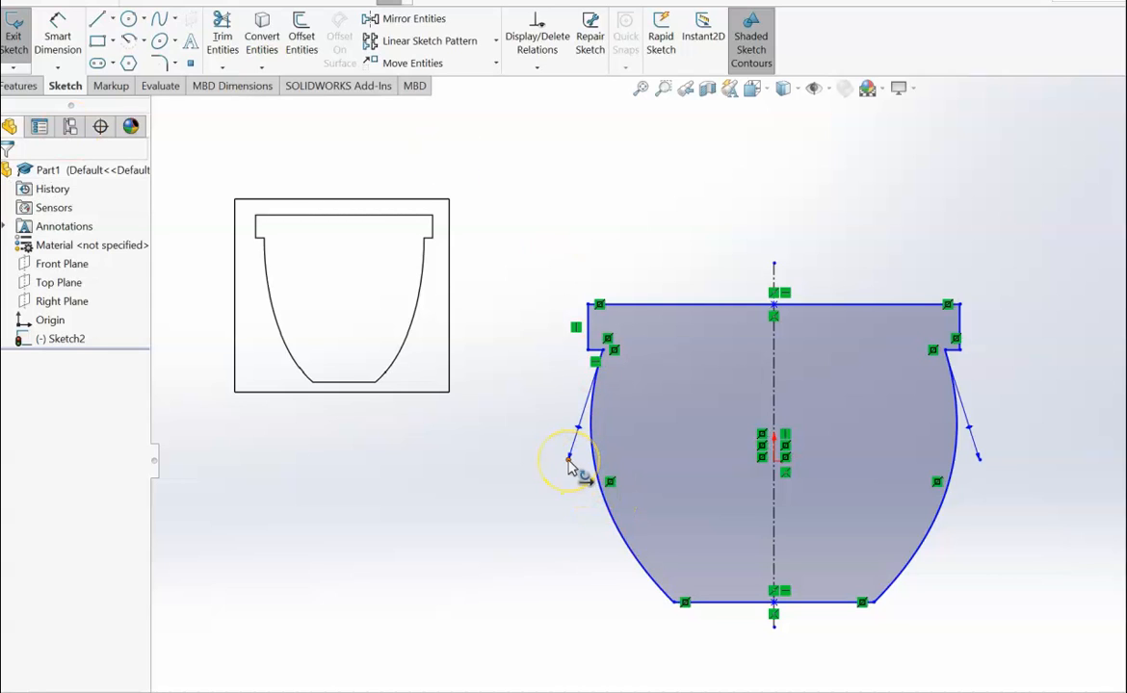
mouse_move(568, 465)
mouse_down()
mouse_move(597, 476)
mouse_move(583, 470)
mouse_up()
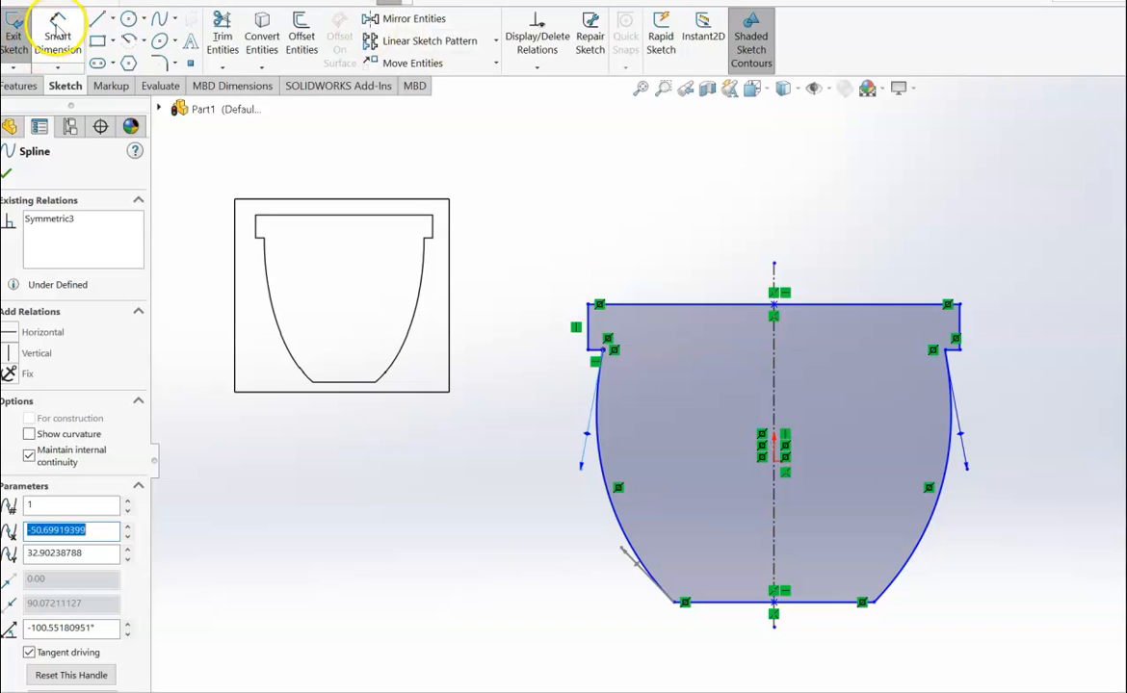
Dimension the full width of the pot's top edge at 120 mm
click(55, 24)
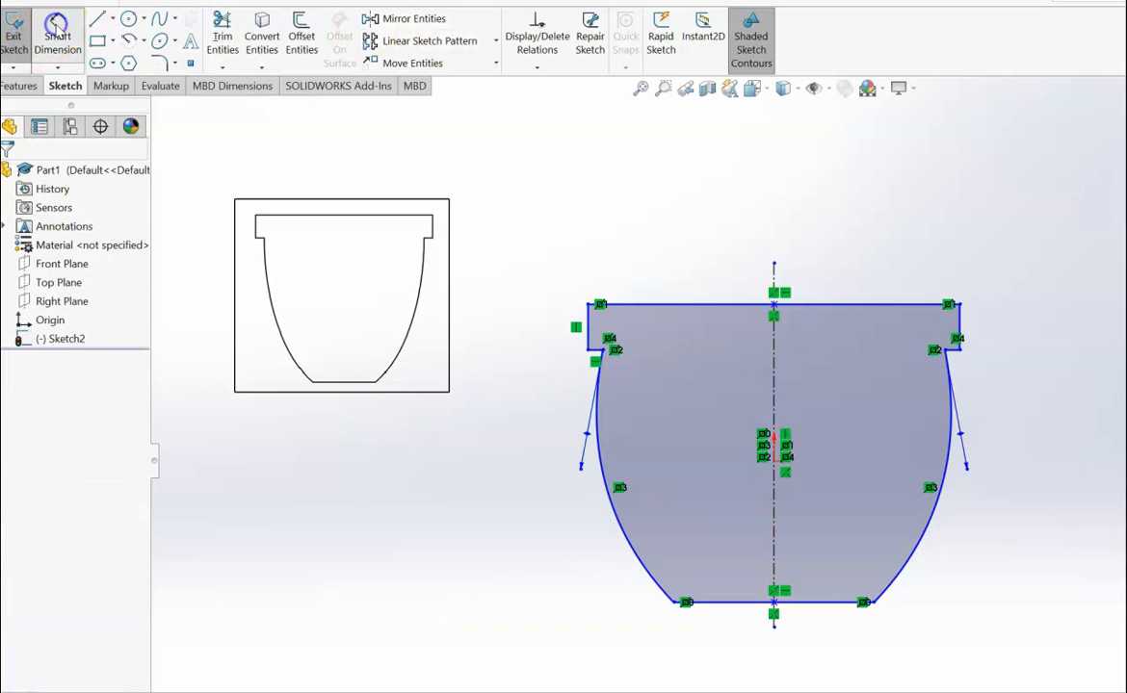
click(661, 306)
click(660, 229)
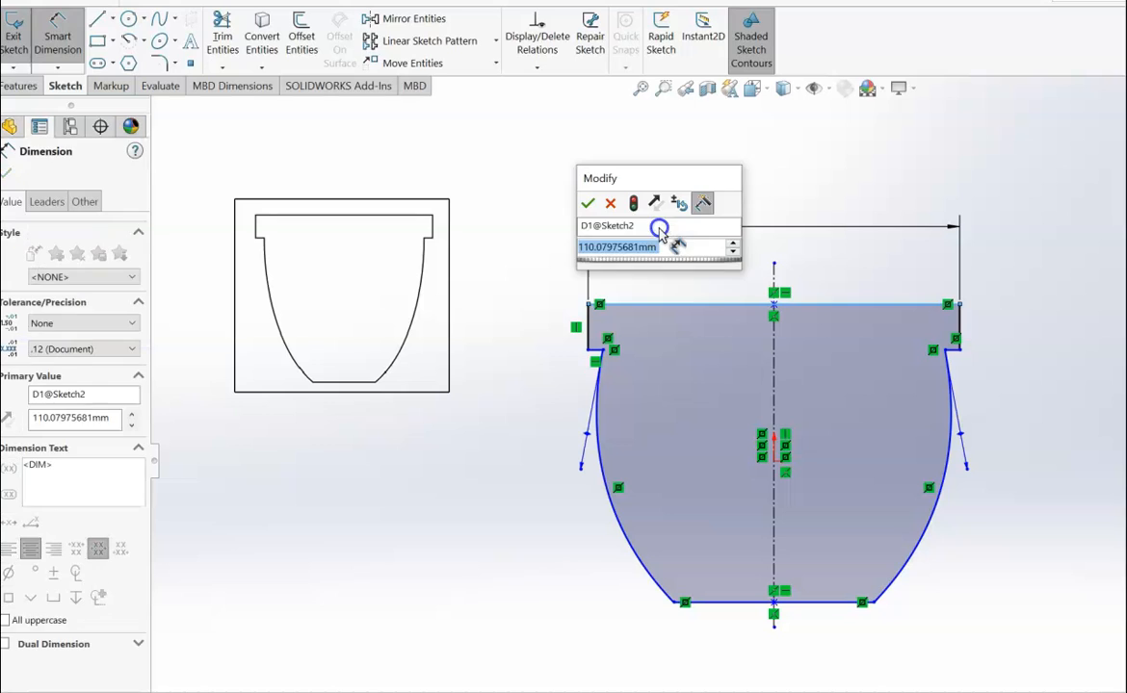
text(120)
key(Return)
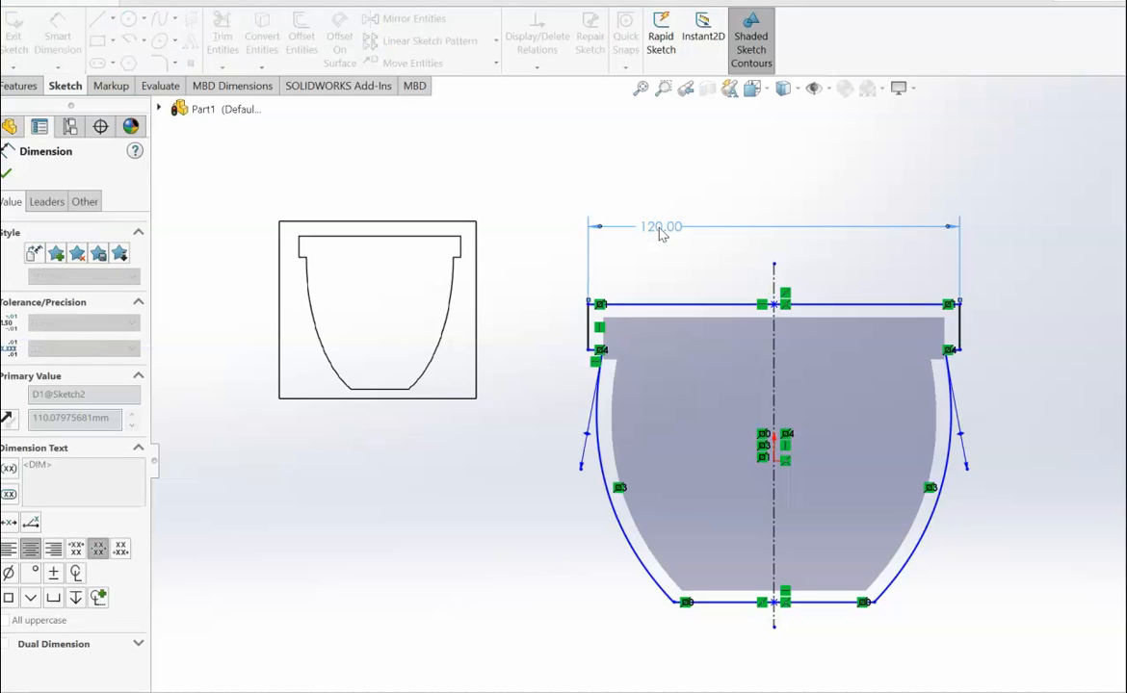
Dimension the height of the rim's outer vertical edge at 20 mm
click(594, 345)
click(526, 330)
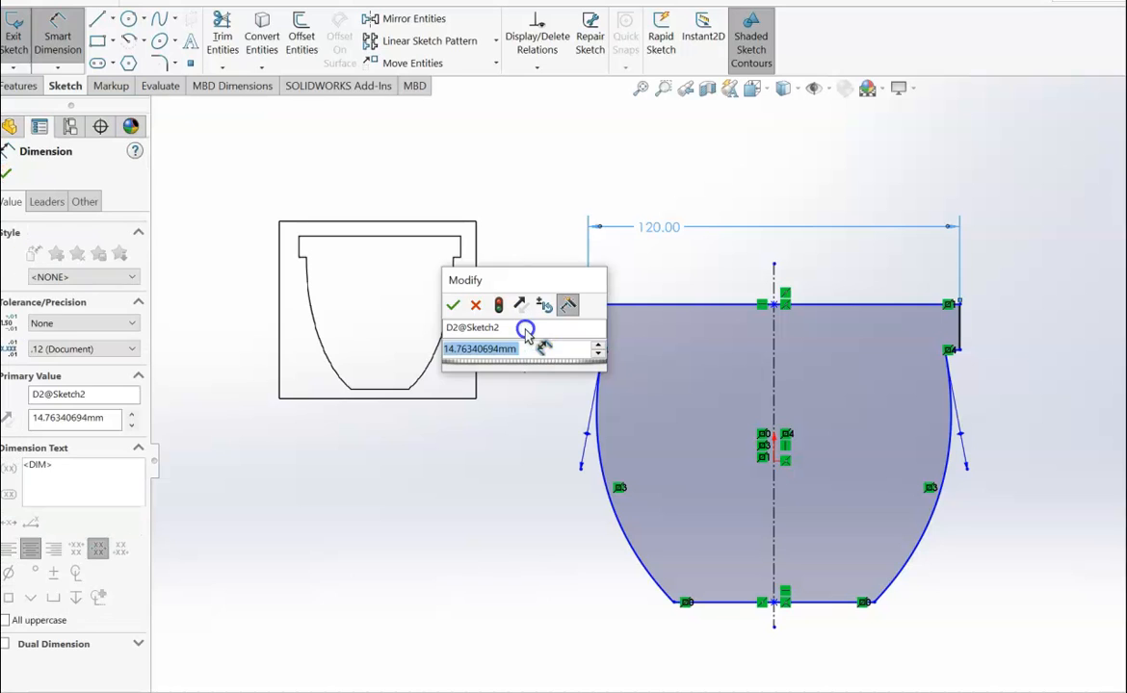
text(20)
key(Return)
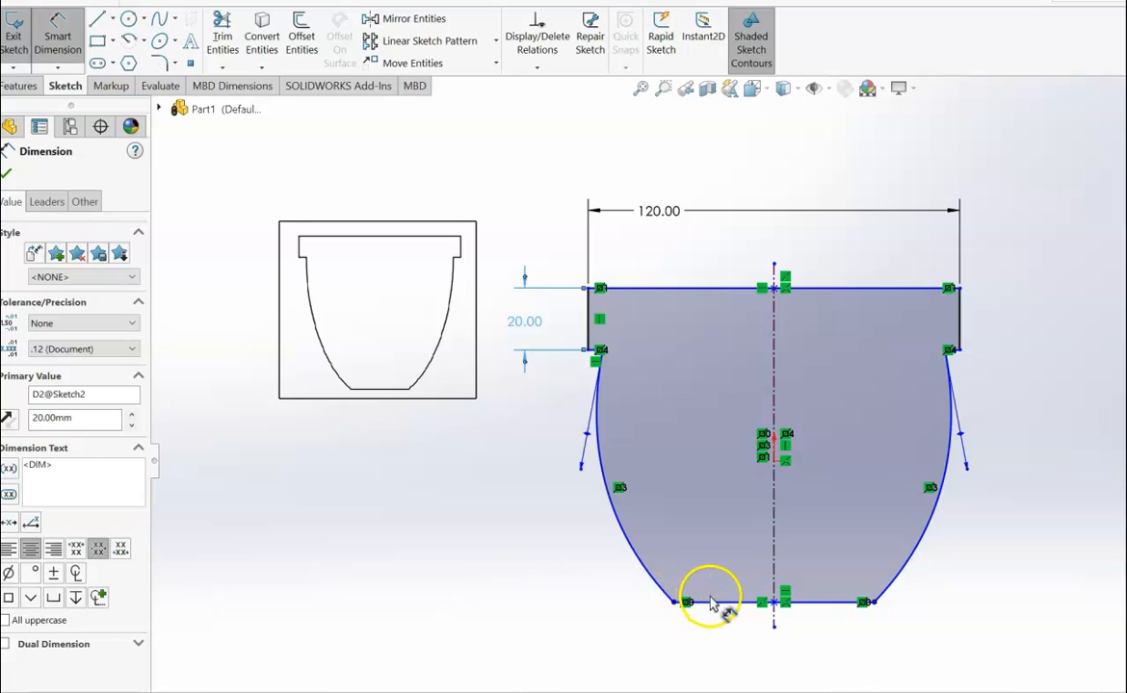
Dimension the full width of the pot's base at 60 mm and exit the sketch
click(715, 603)
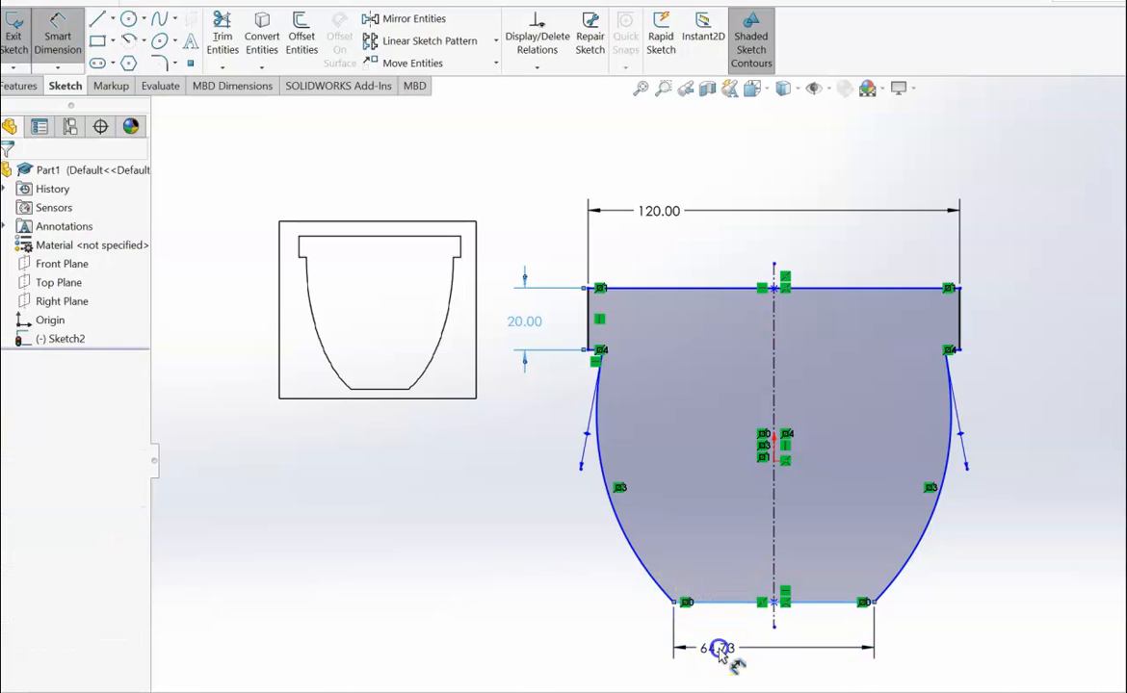
click(719, 652)
key(Return)
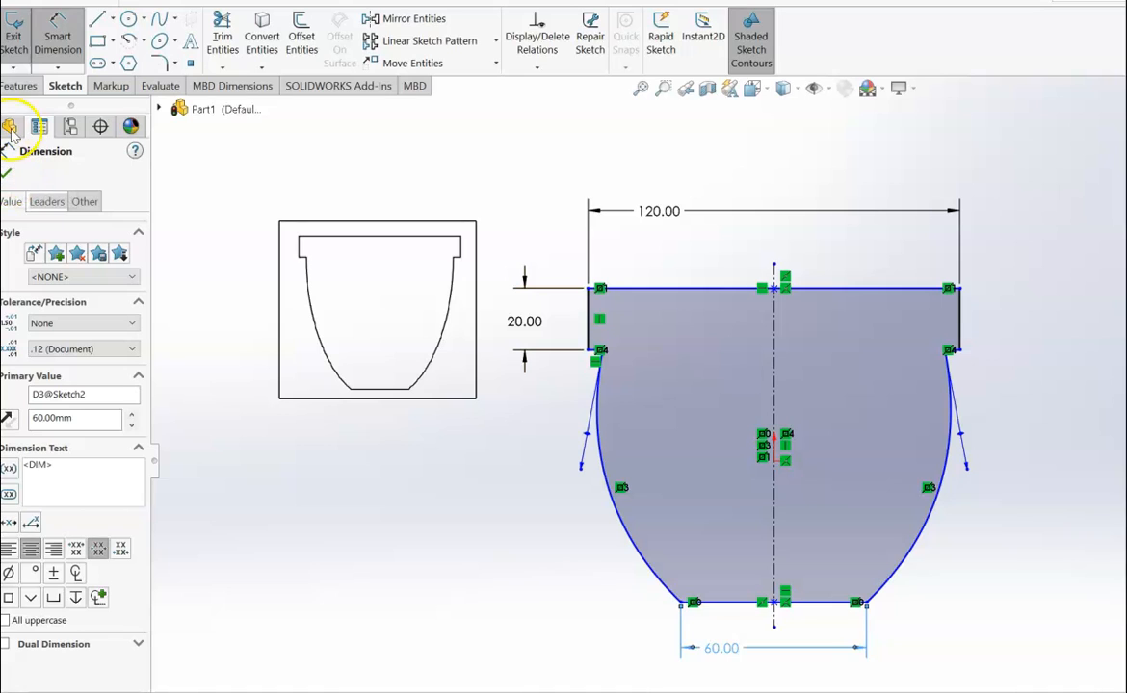
click(14, 39)
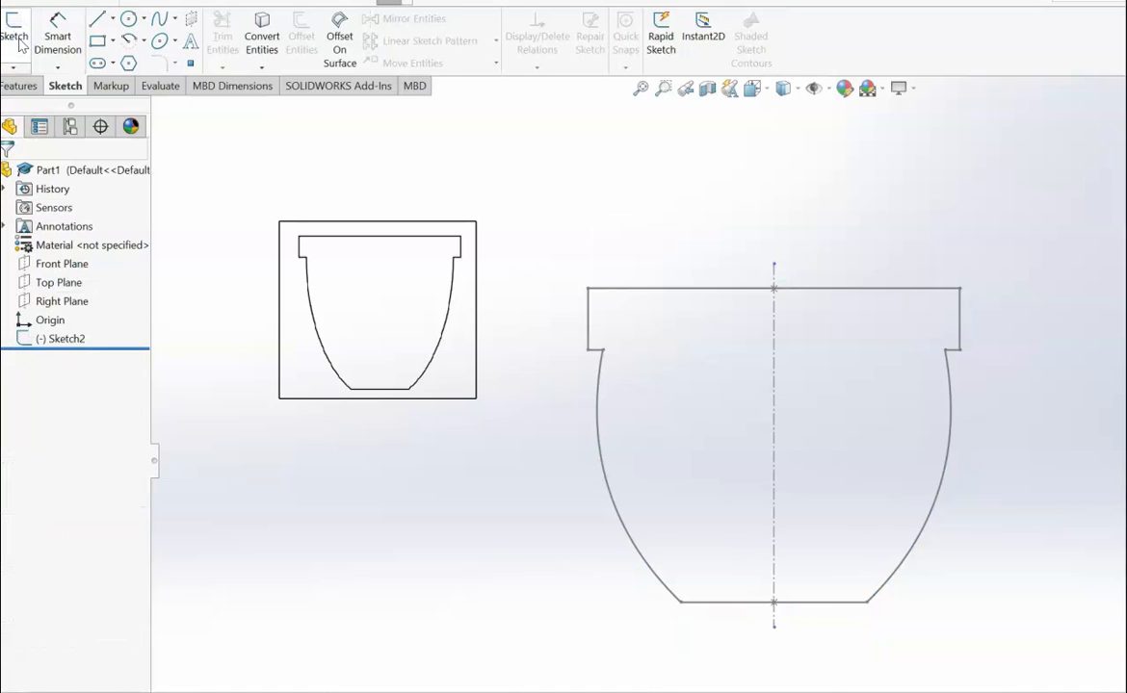
Extrude the pot profile sketch as a solid boss with a blind depth of 120 mm
click(53, 339)
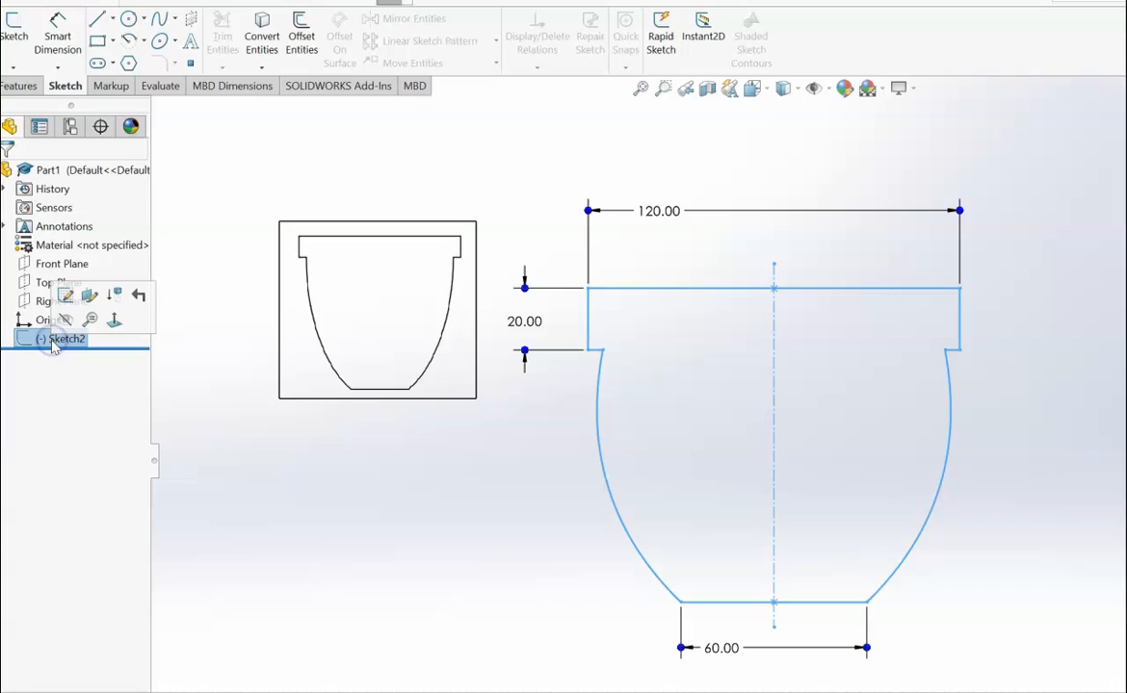
click(20, 86)
click(21, 21)
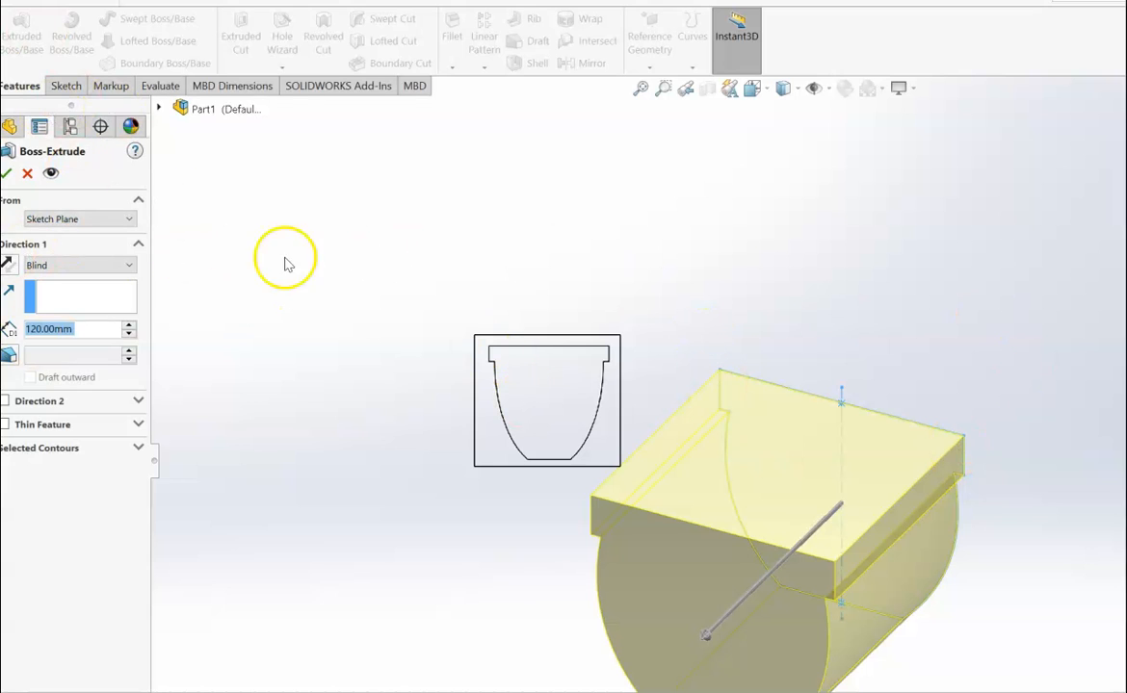
click(7, 172)
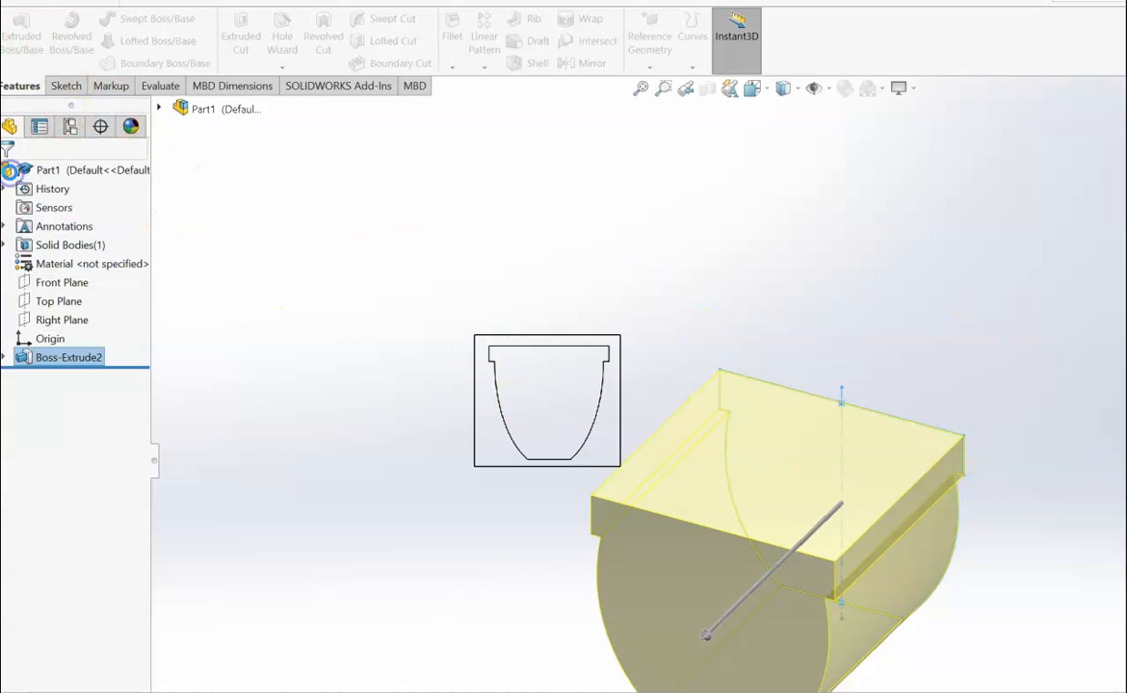
click(640, 87)
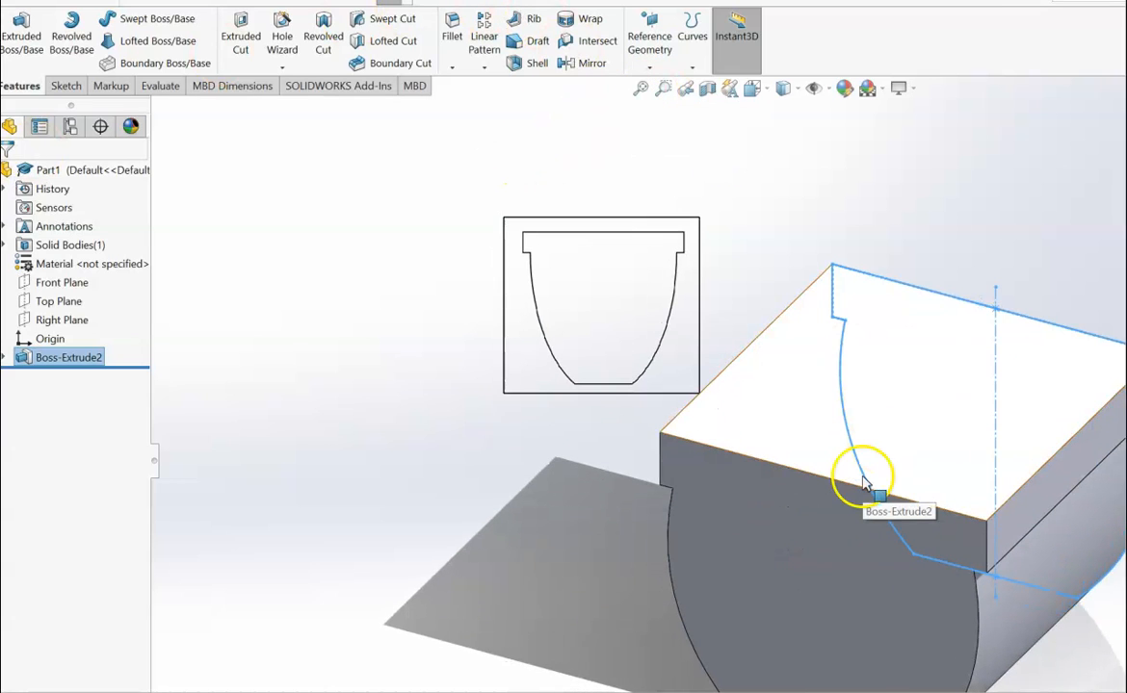